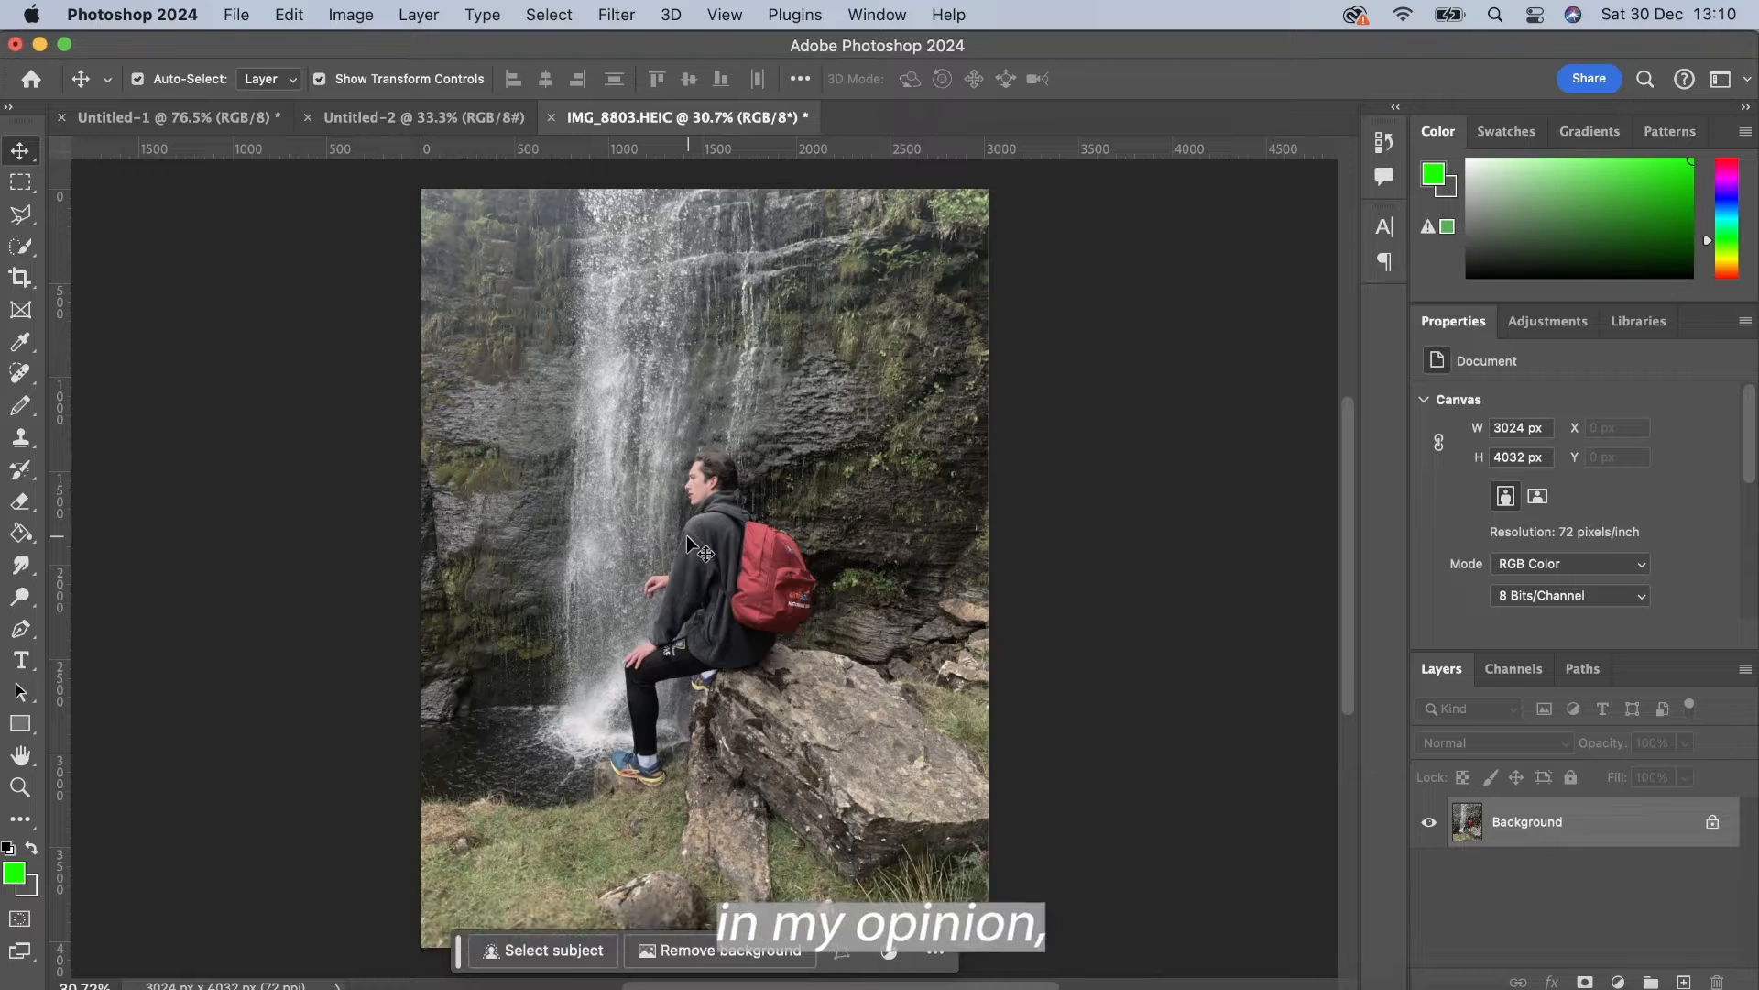
# Step: Unlock the Background layer and open the Camera Raw Filter on it
pyautogui.click(1710, 828)
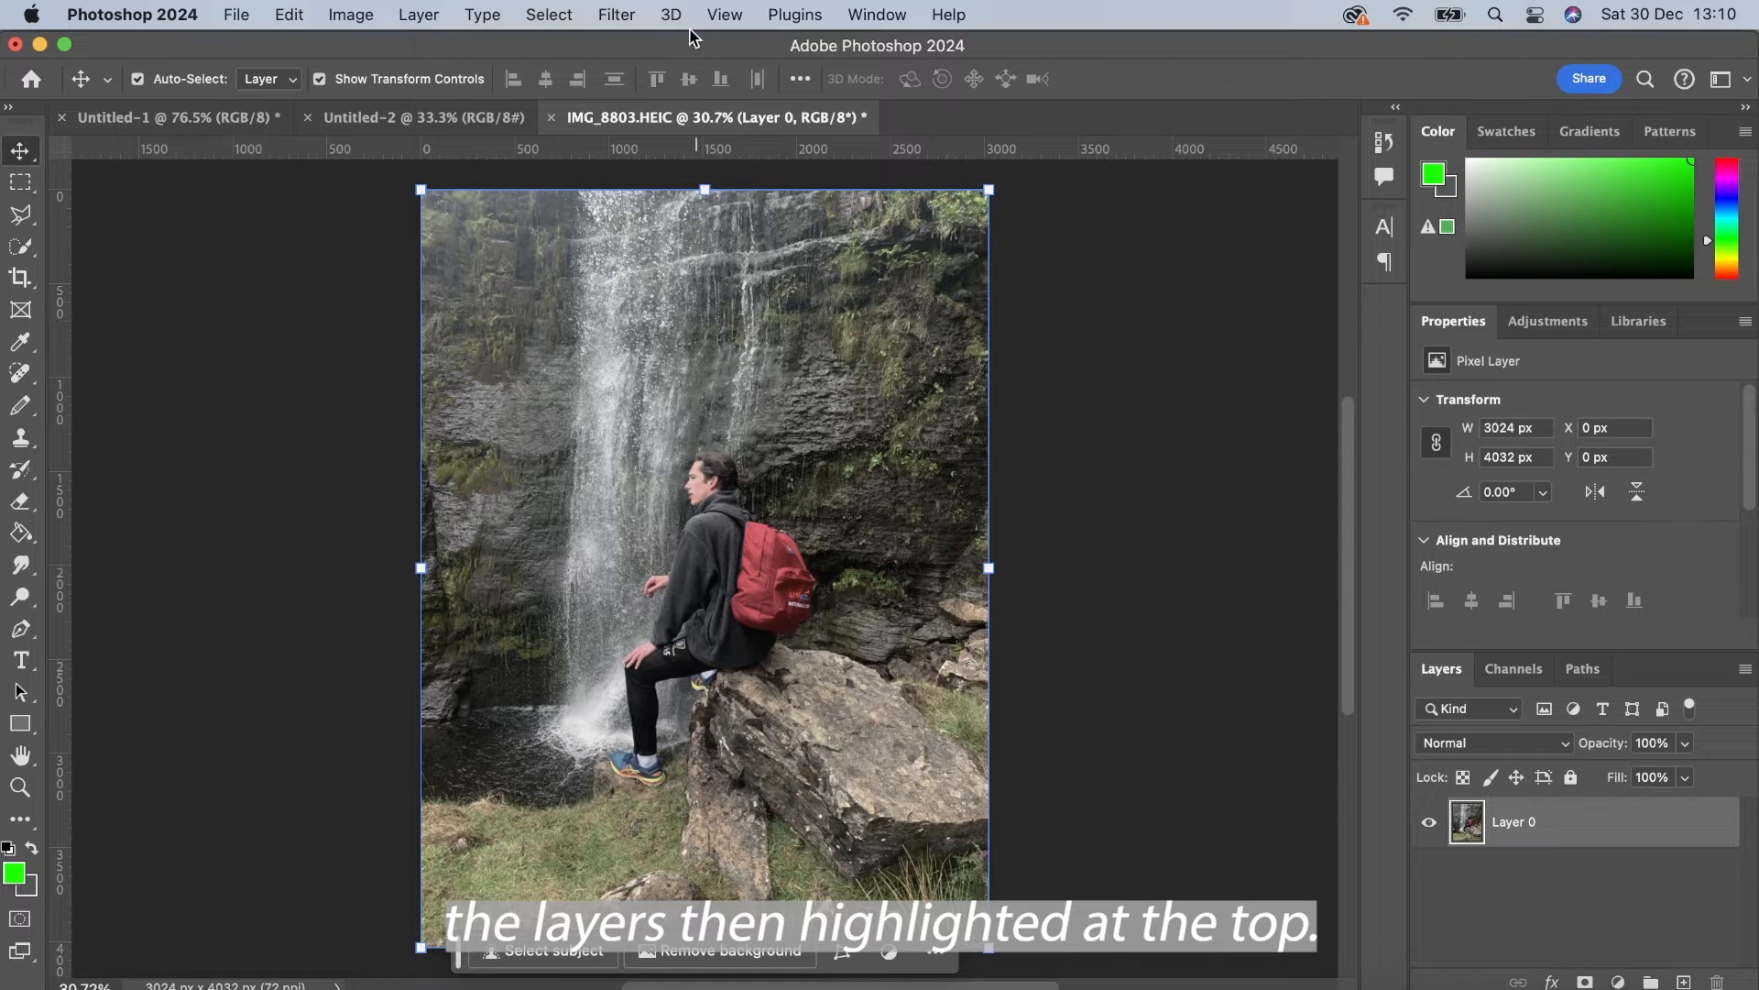
pyautogui.click(622, 13)
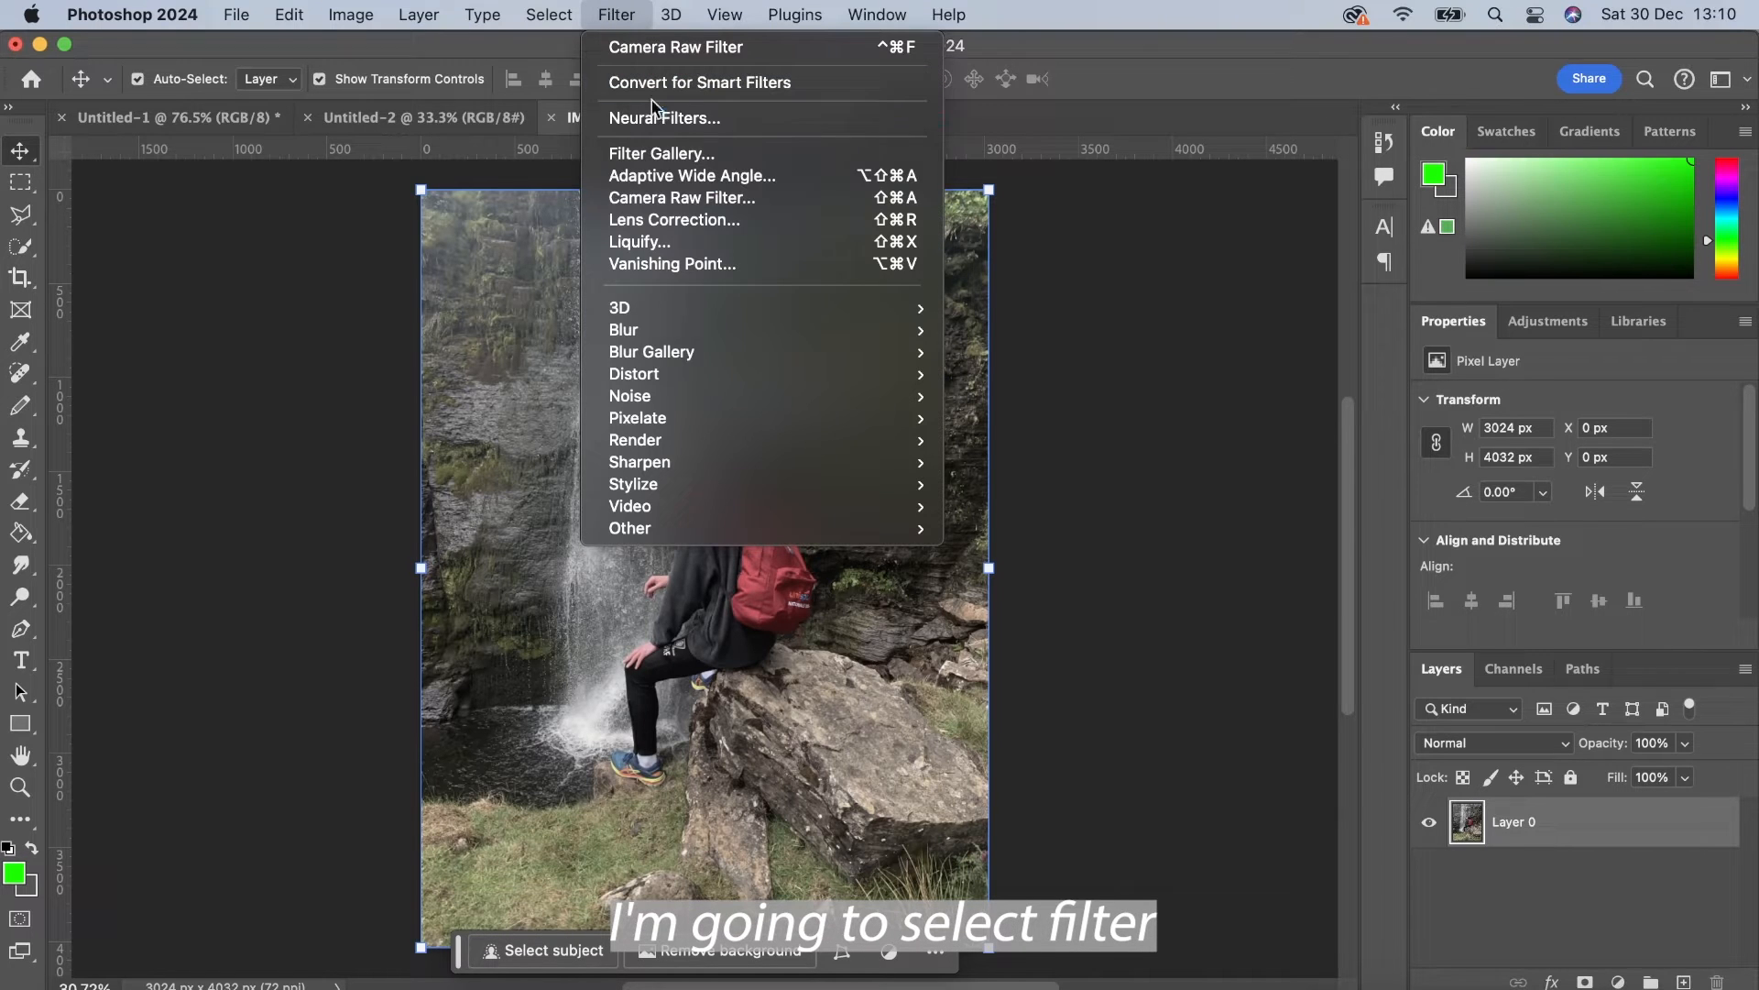
pyautogui.click(658, 194)
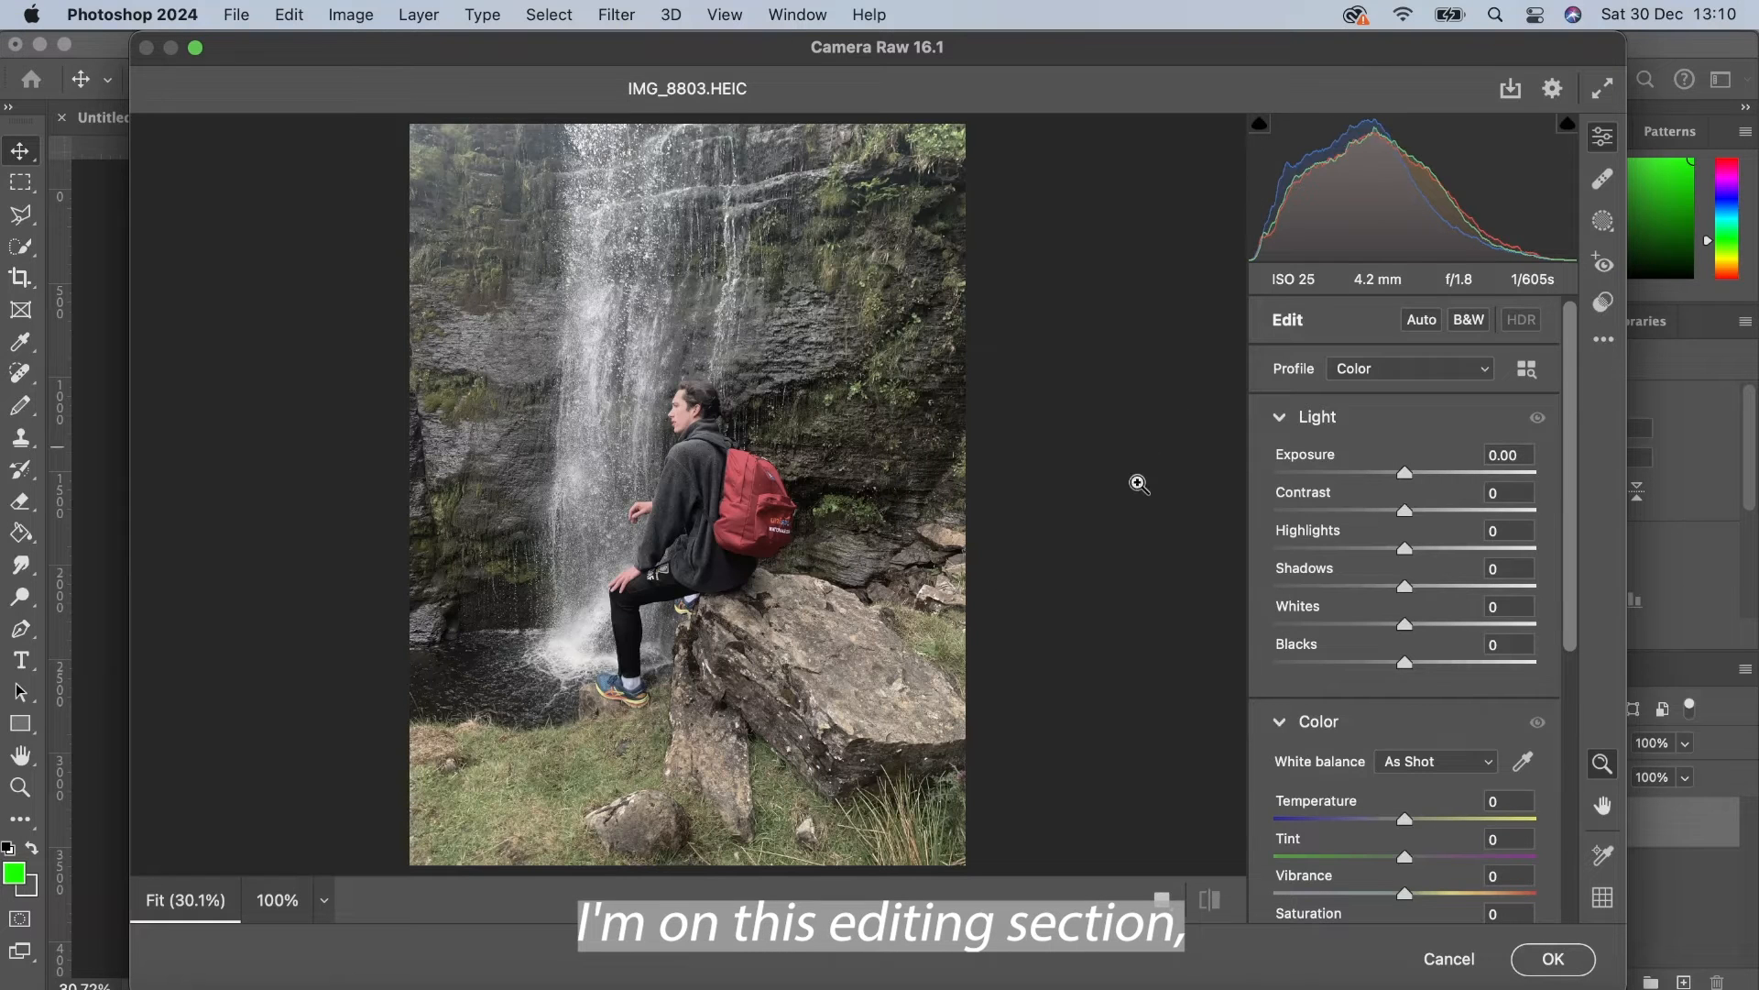
# Step: Apply Auto adjustments and set exposure to +0.45
pyautogui.click(1427, 334)
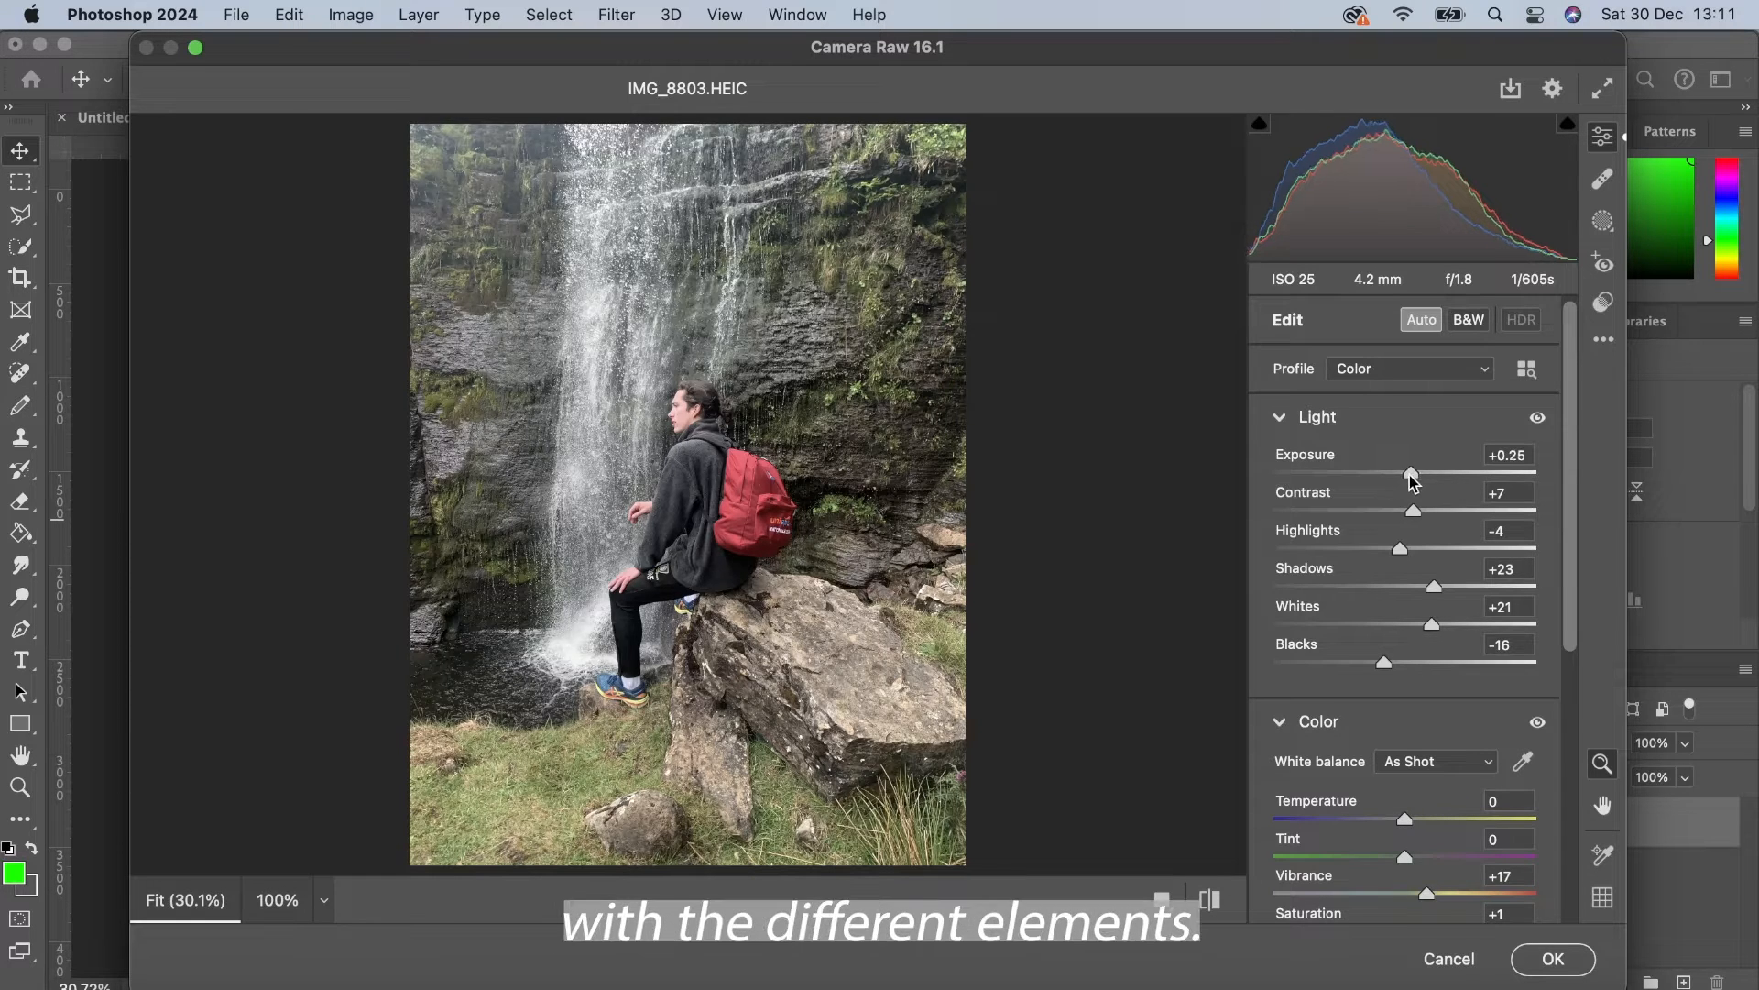
pyautogui.moveTo(1409, 474)
pyautogui.mouseDown()
pyautogui.moveTo(1437, 476)
pyautogui.moveTo(1375, 482)
pyautogui.moveTo(1417, 485)
pyautogui.mouseUp()
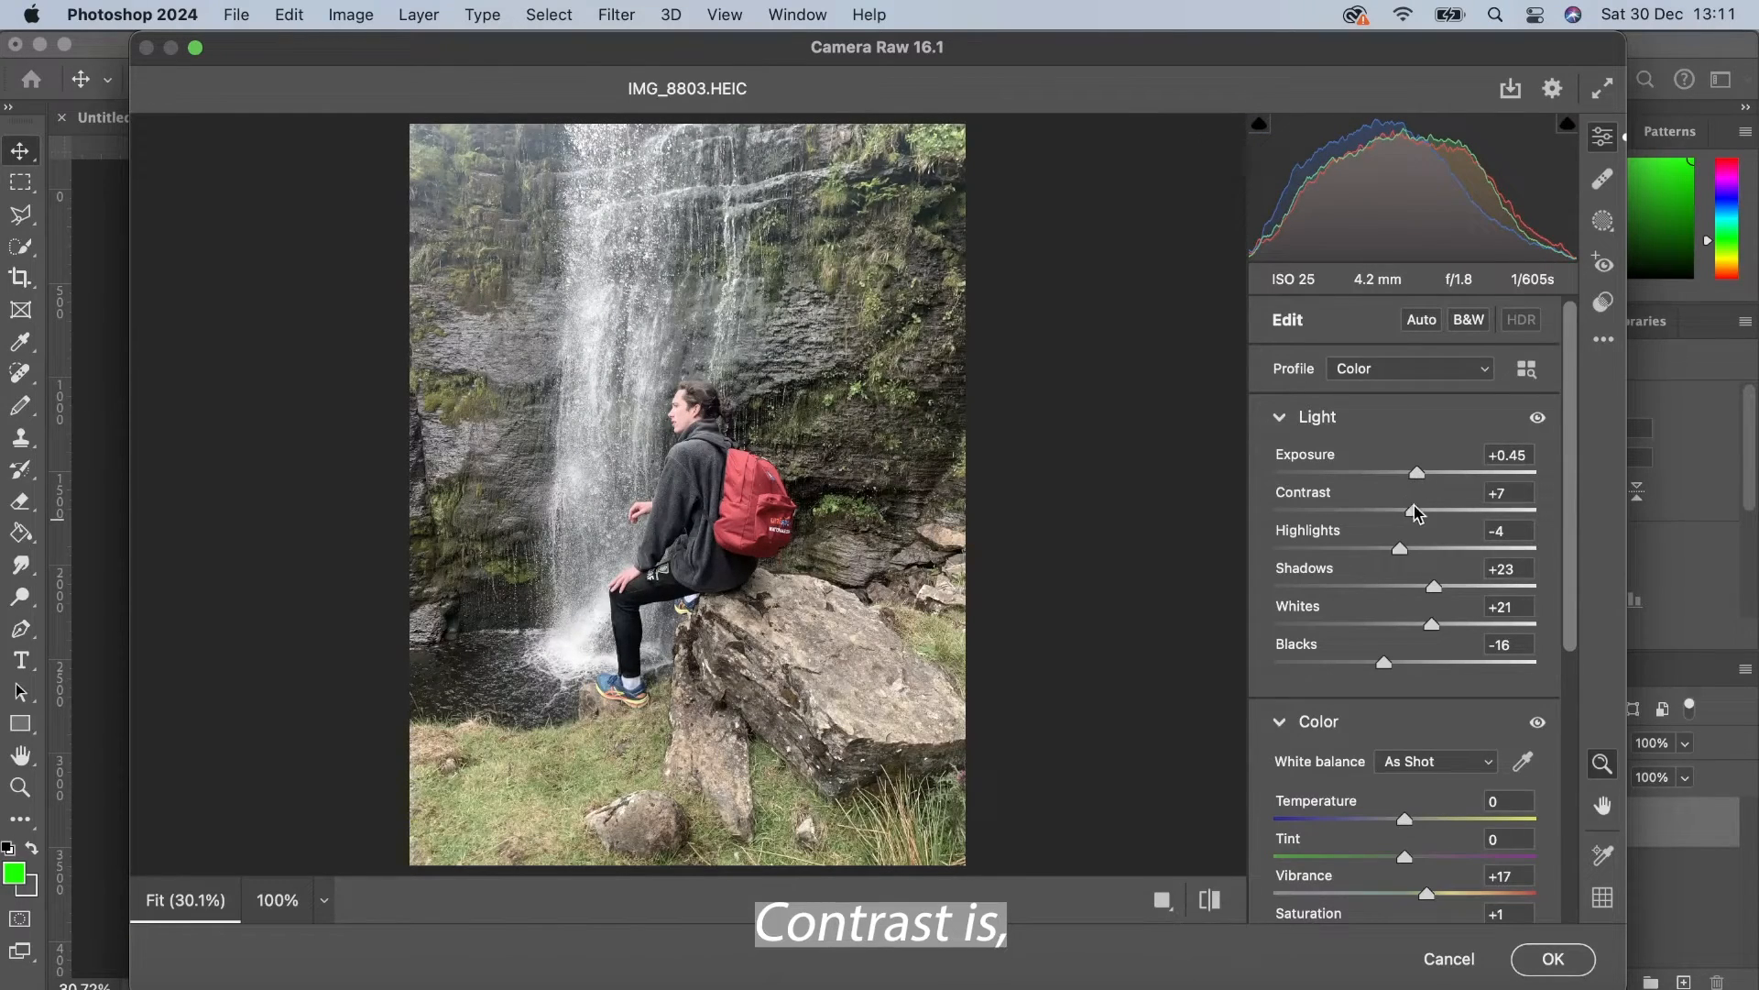
# Step: Set highlights to +3, whites to +9, shadows to +42 and blacks to -58
pyautogui.moveTo(1416, 518); pyautogui.dragTo(1425, 646)
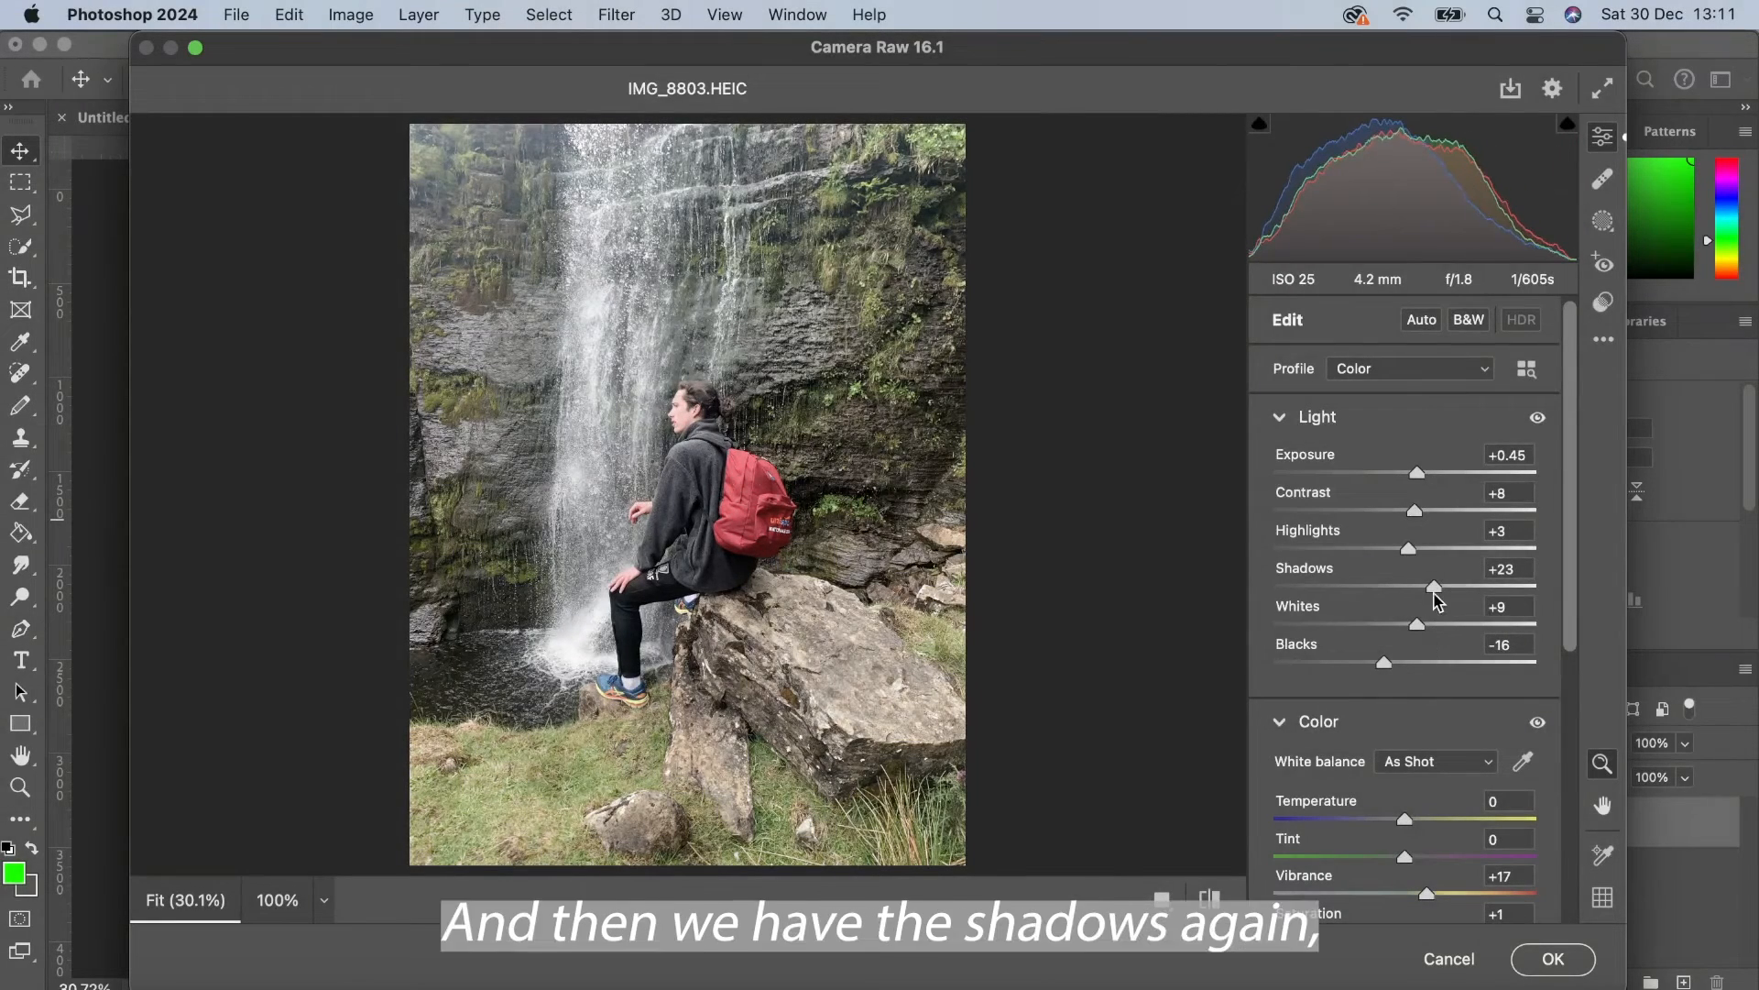
pyautogui.moveTo(1430, 589)
pyautogui.mouseDown()
pyautogui.moveTo(1362, 589)
pyautogui.moveTo(1500, 589)
pyautogui.moveTo(1460, 594)
pyautogui.mouseUp()
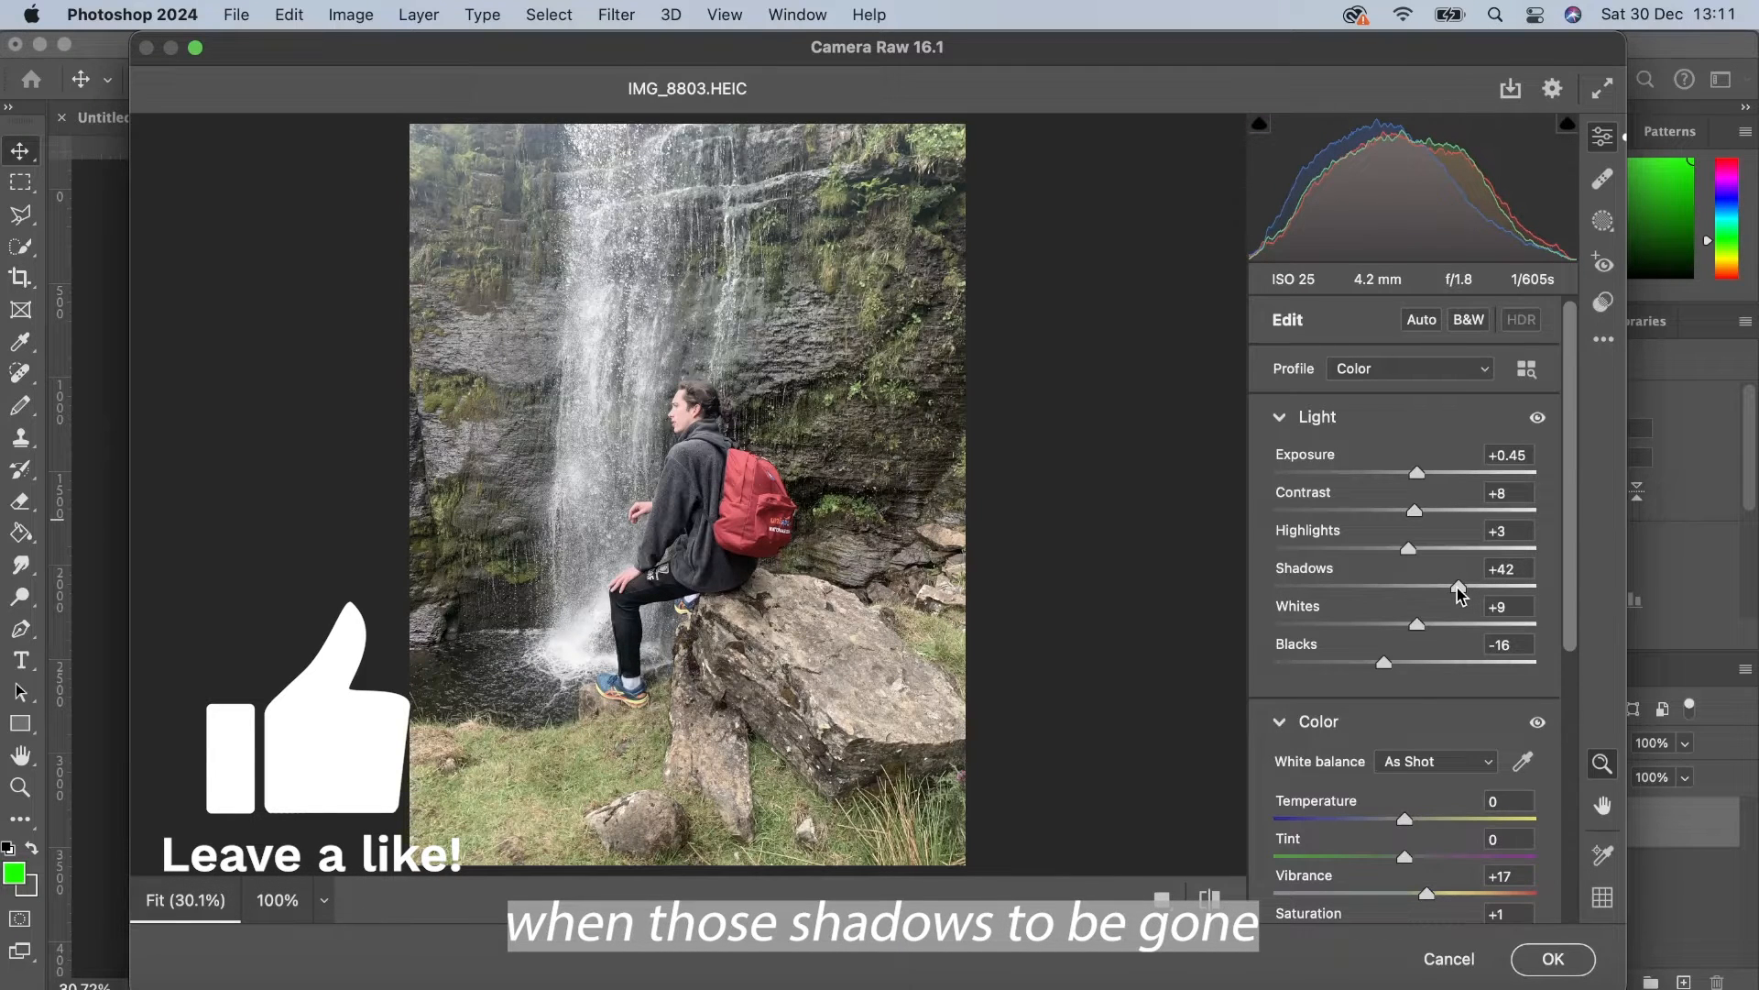
pyautogui.moveTo(1385, 664); pyautogui.dragTo(1333, 672)
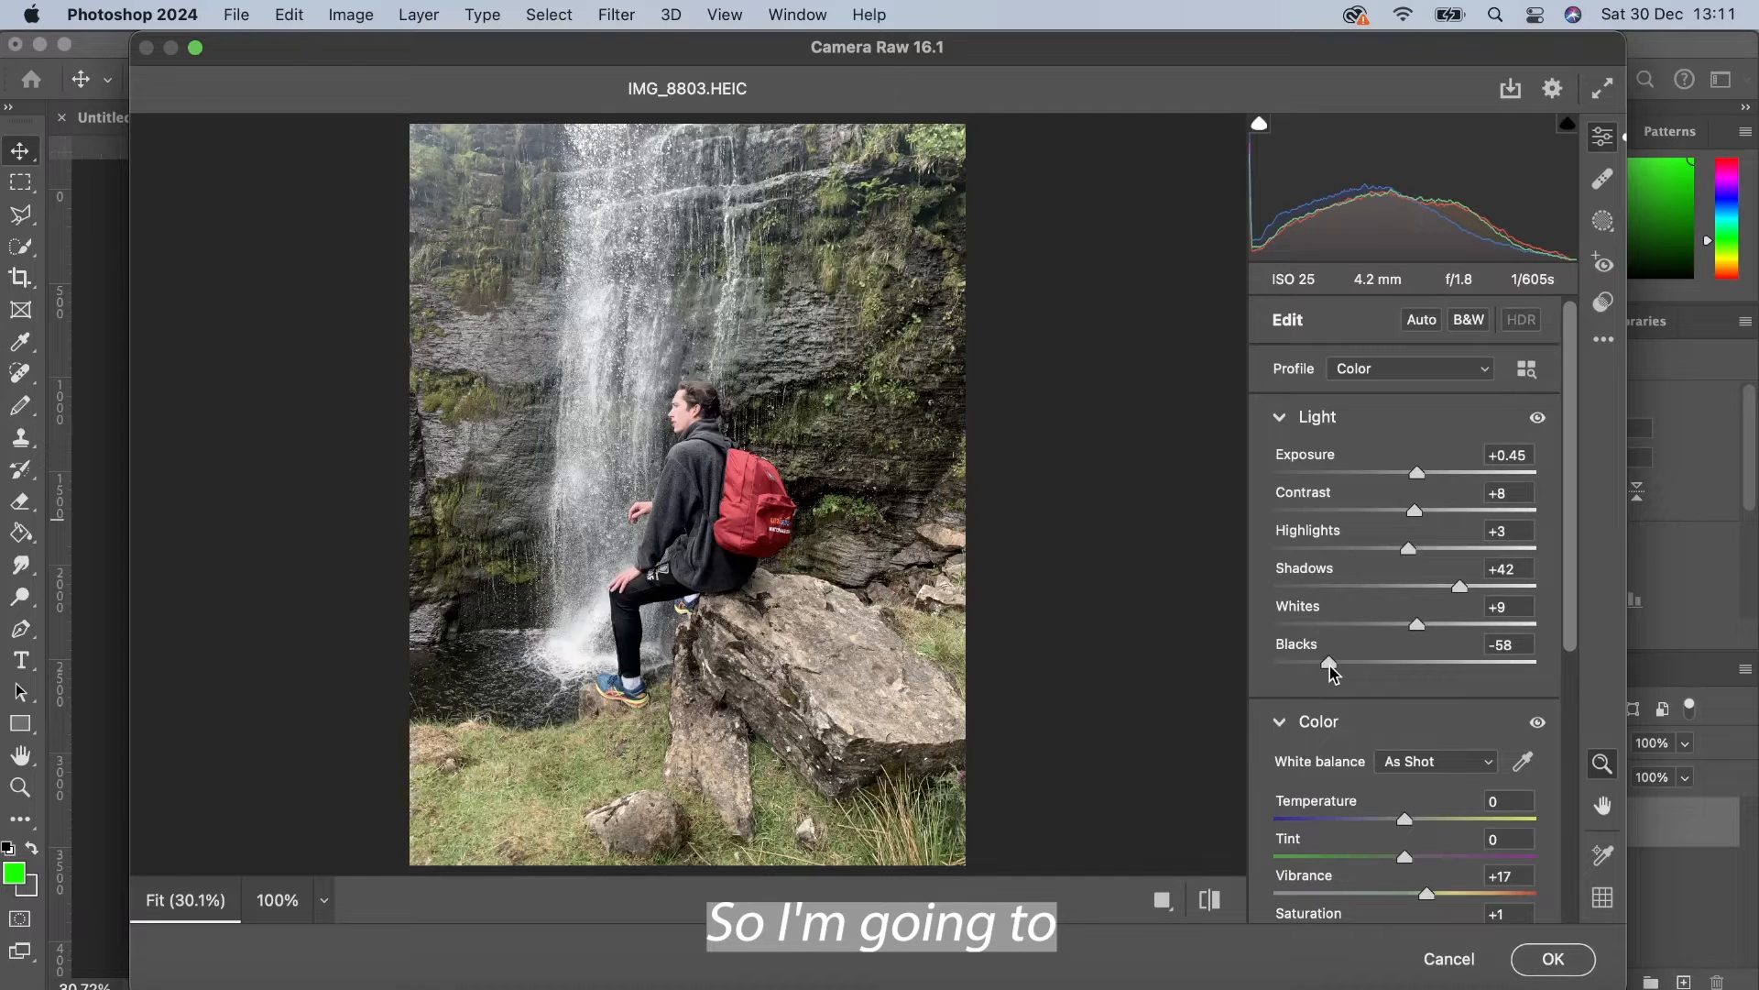
# Step: Set vibrance to +52, saturation to +9 and temperature to +1 in the Color section
pyautogui.scroll(-10, 1370, 703)
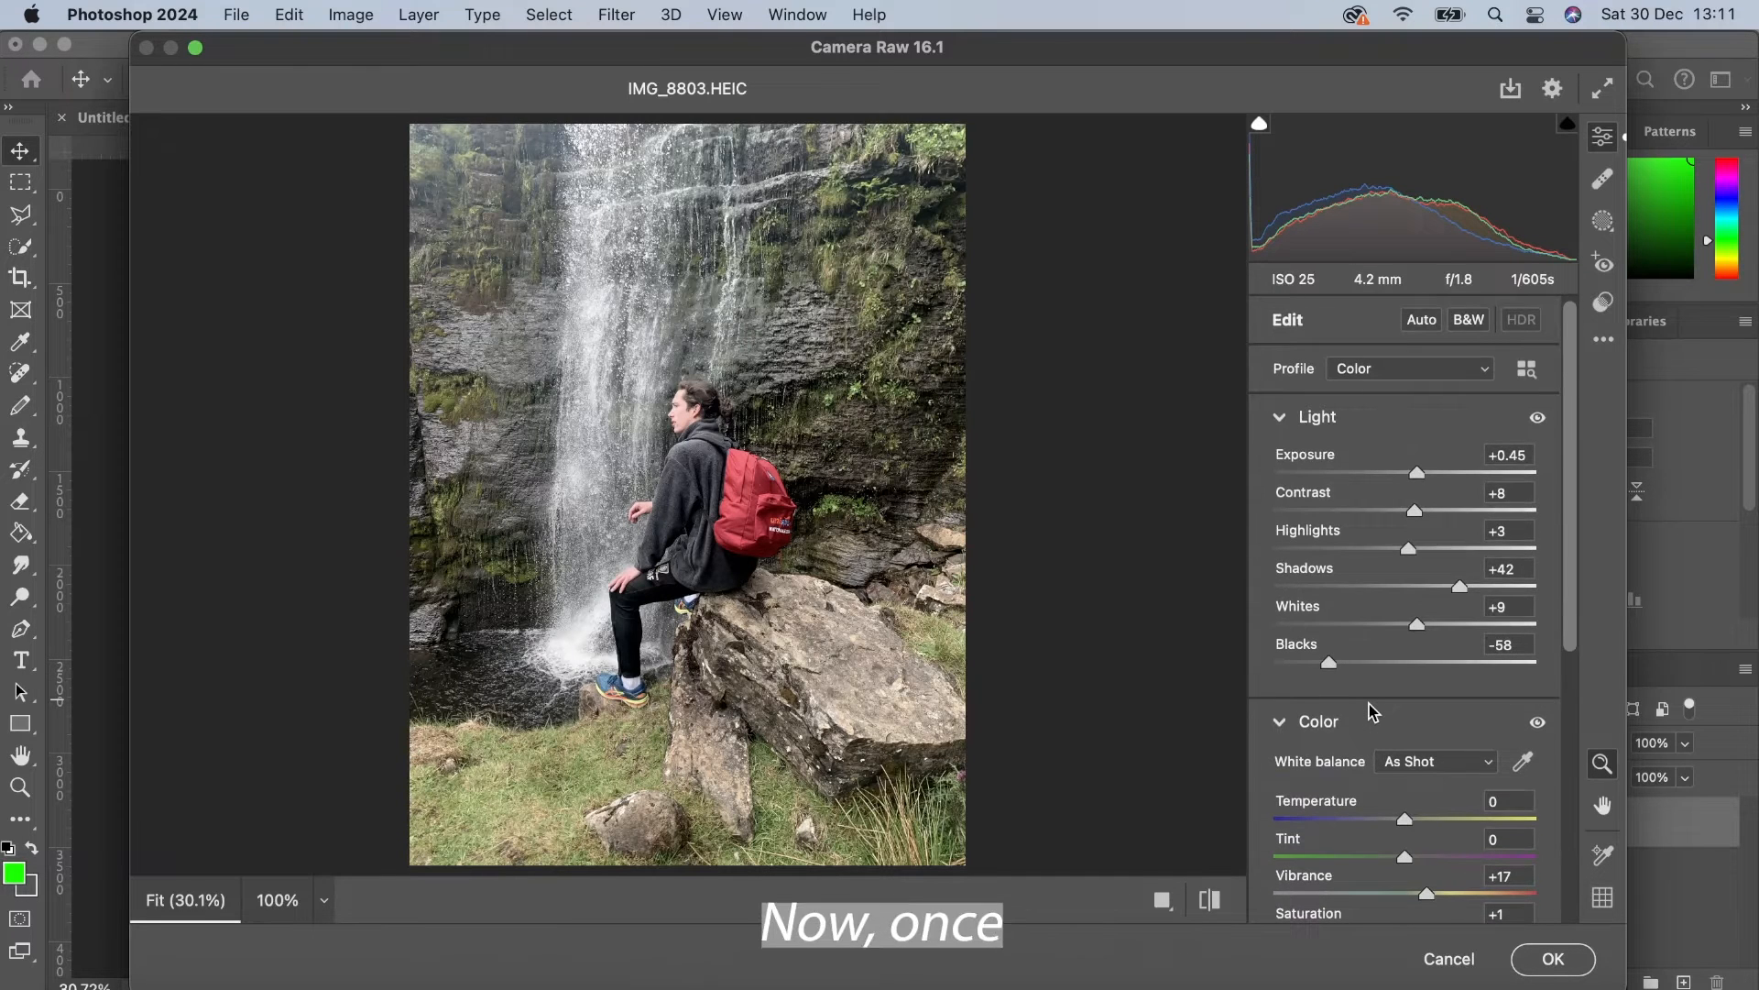
pyautogui.scroll(4, 1369, 703)
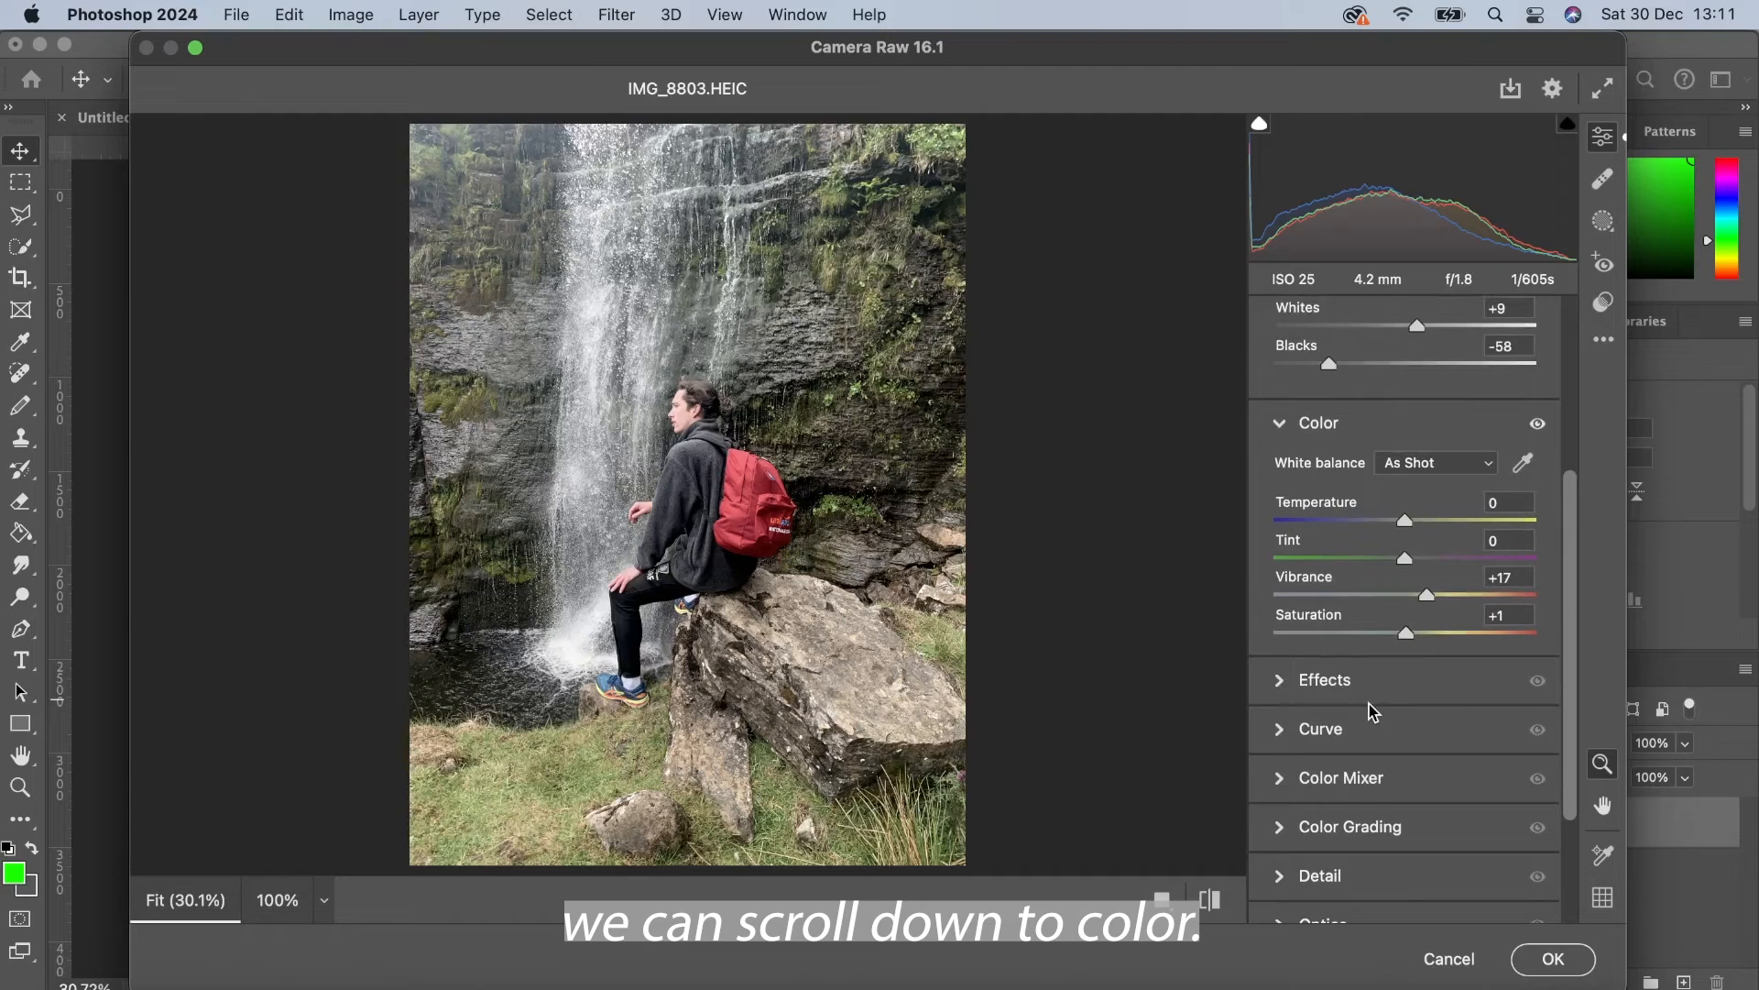
pyautogui.scroll(1, 1406, 664)
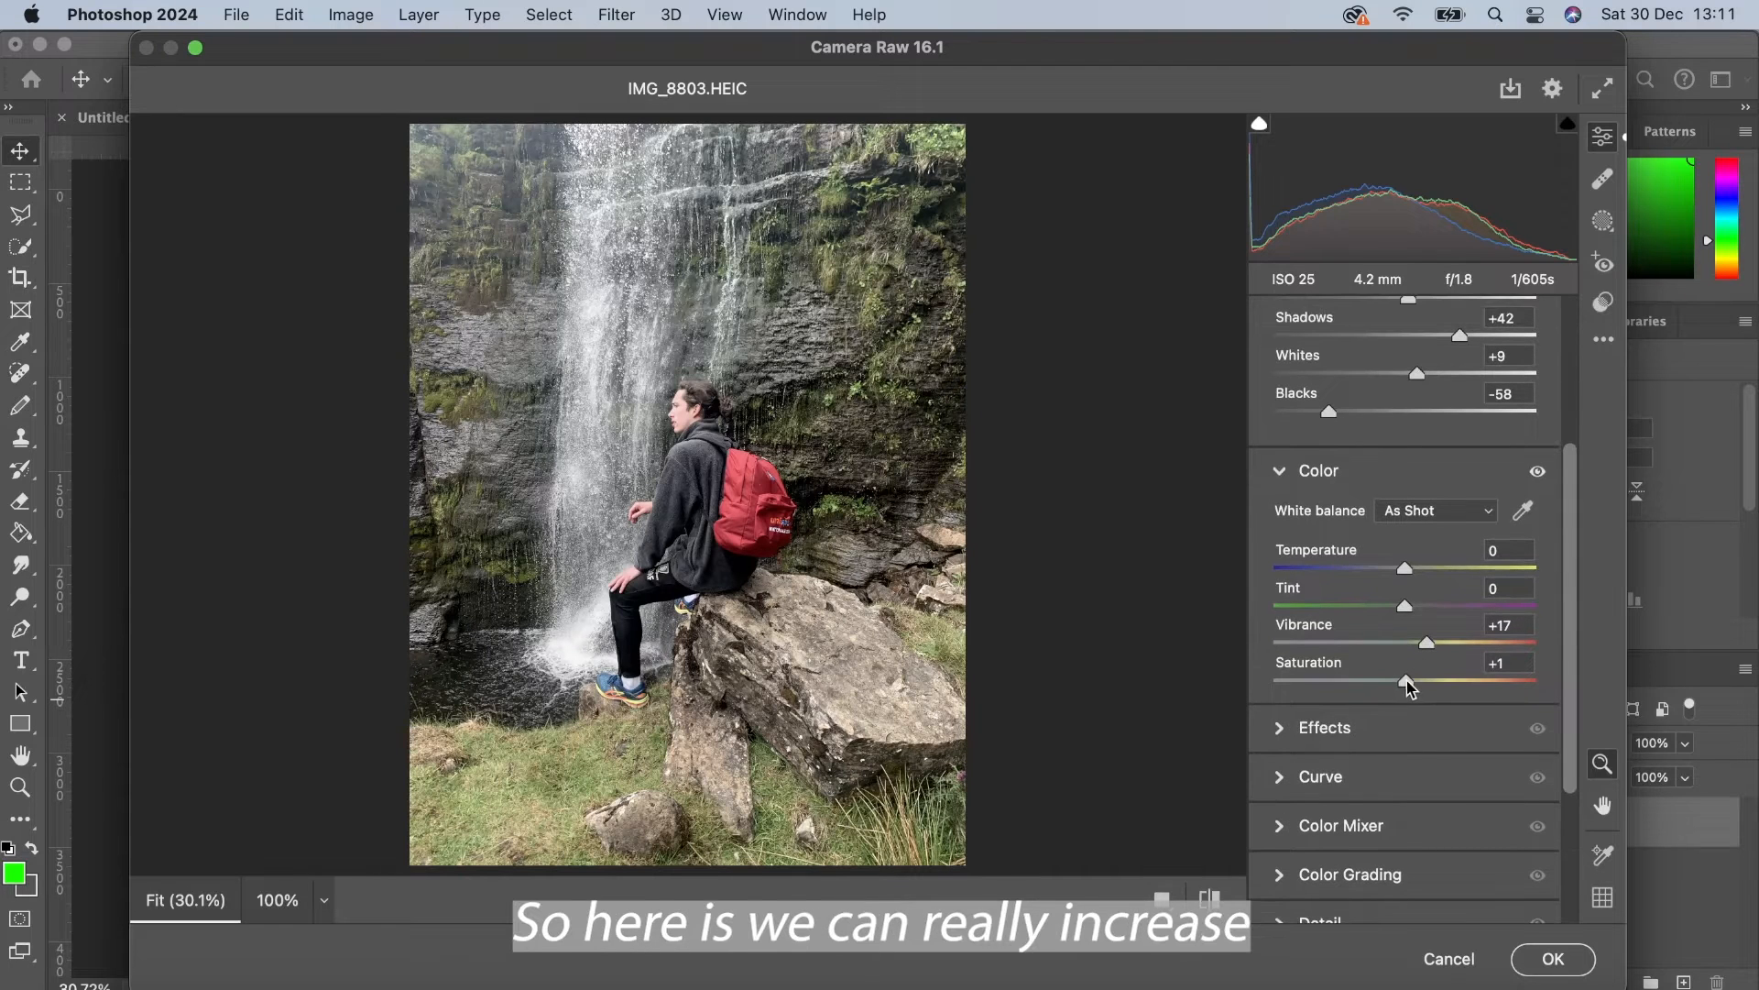
pyautogui.moveTo(1409, 688); pyautogui.dragTo(1473, 645)
pyautogui.moveTo(1405, 569); pyautogui.dragTo(1407, 612)
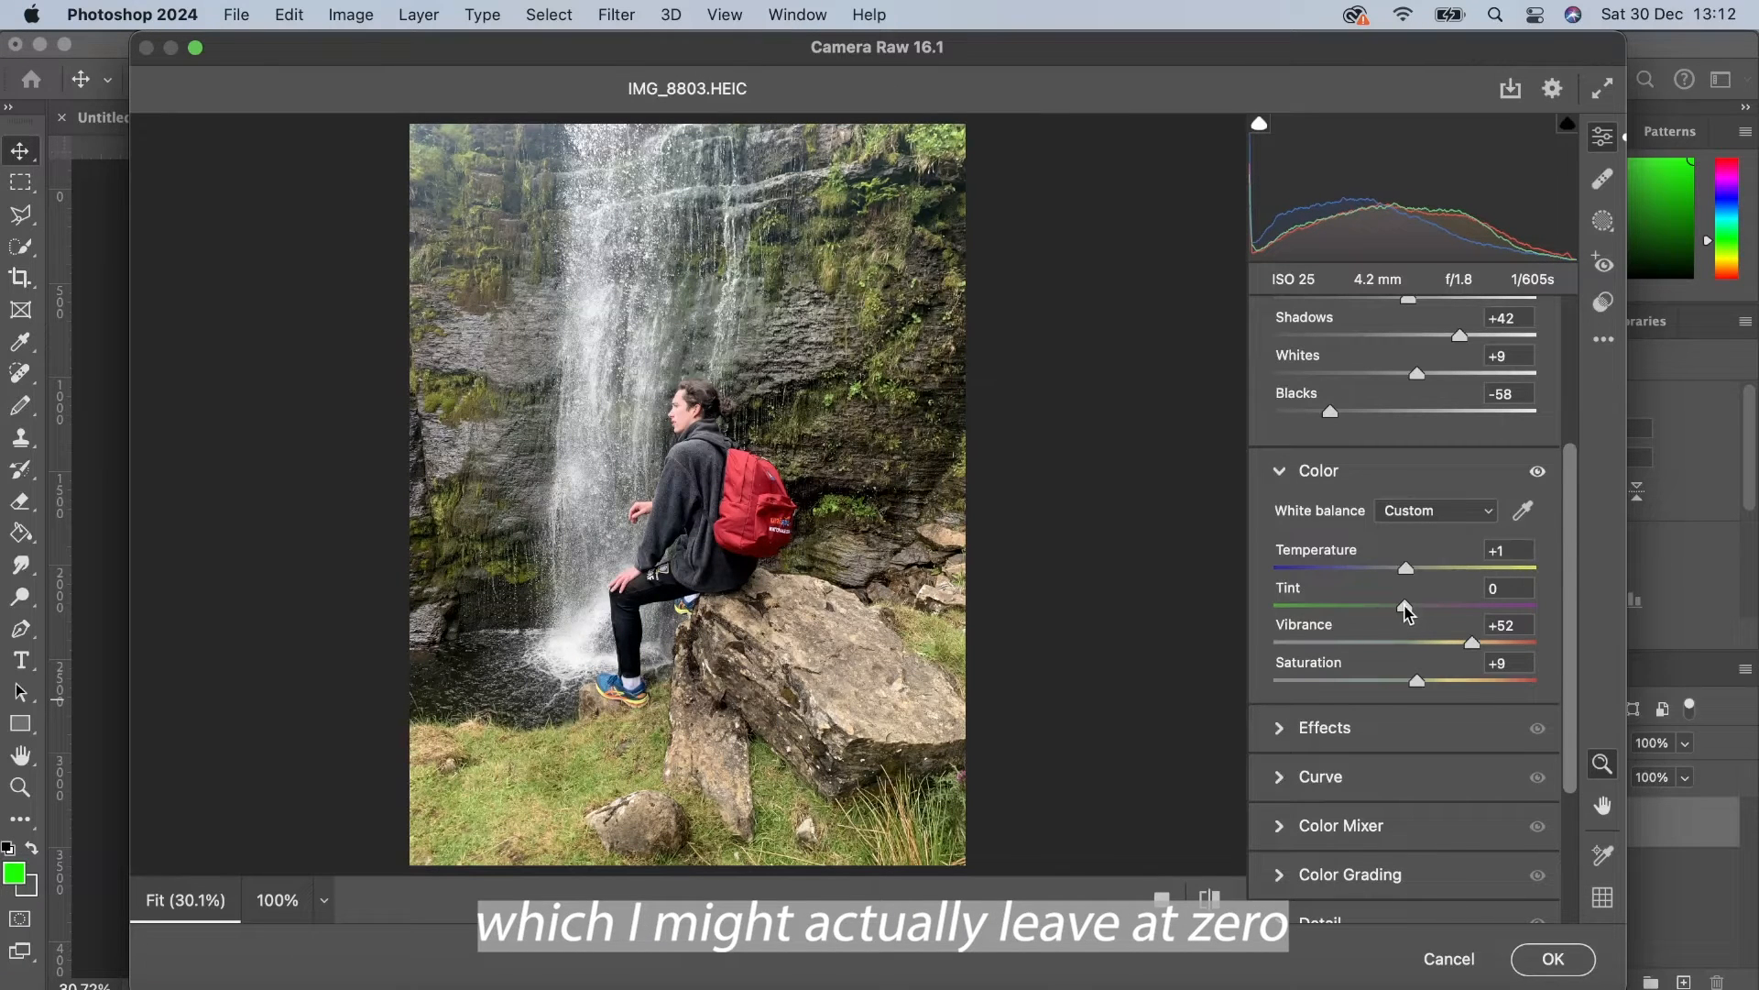
# Step: Expand Color Grading and set the midtone luminance to 12 and the balance to +25
pyautogui.scroll(-4, 1301, 725)
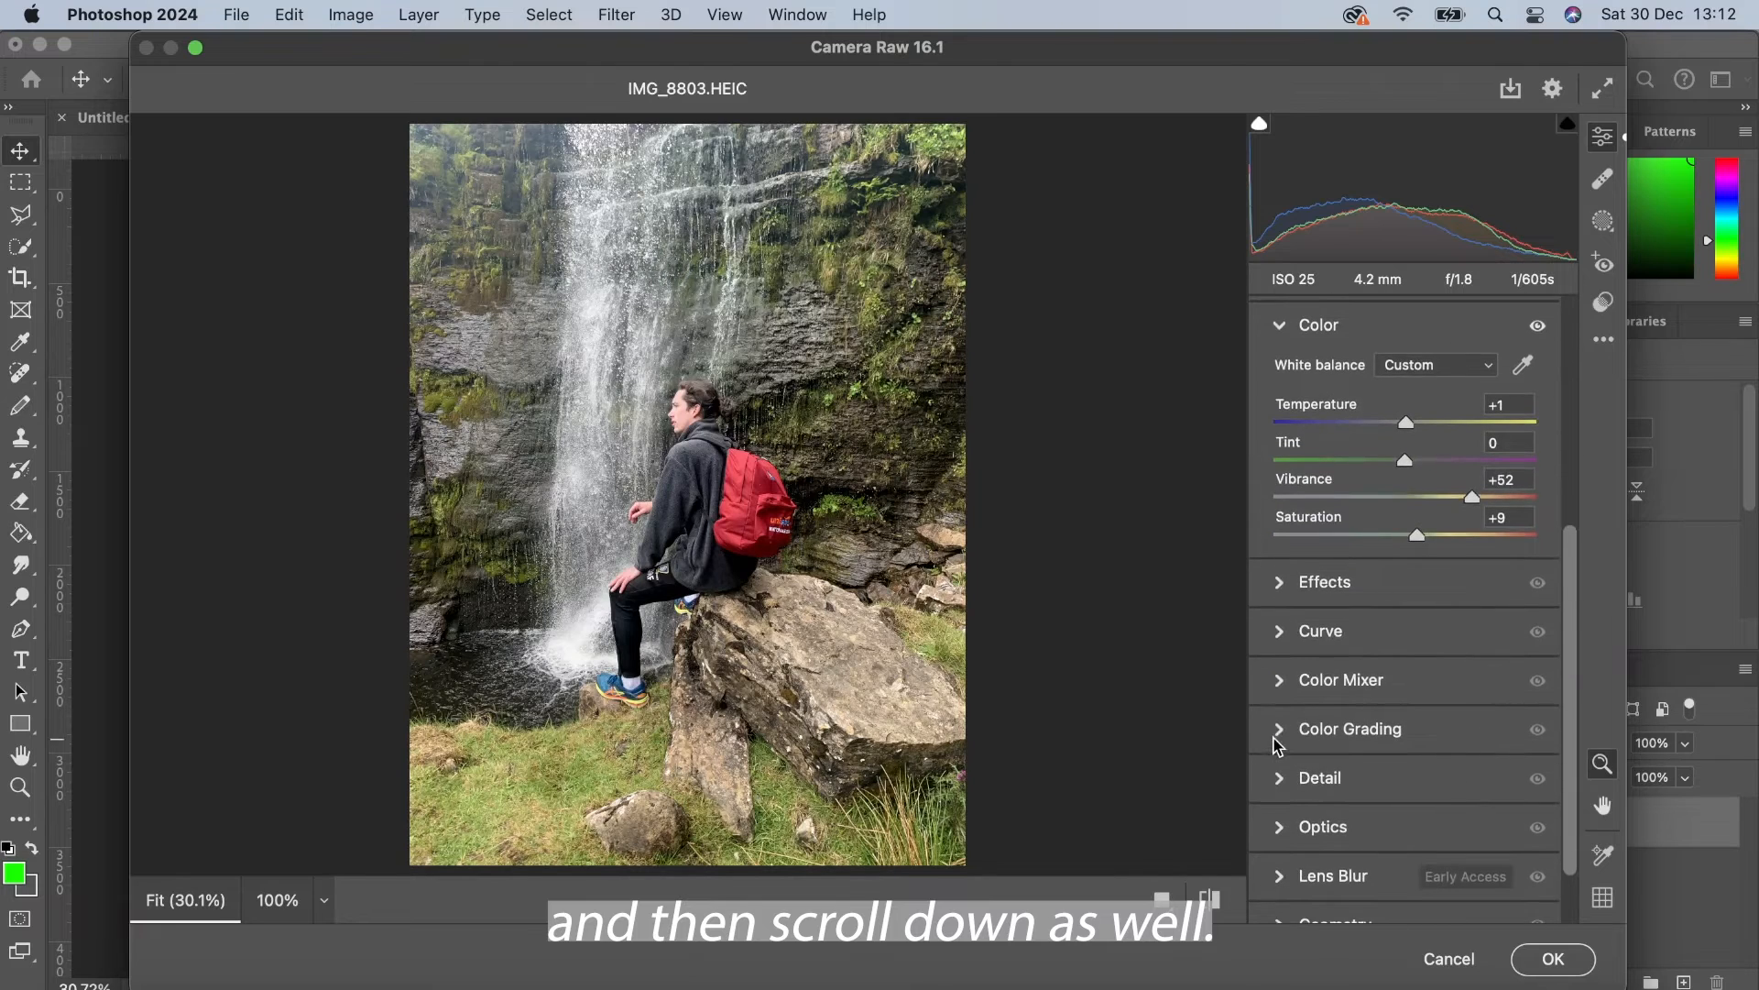
pyautogui.click(1276, 744)
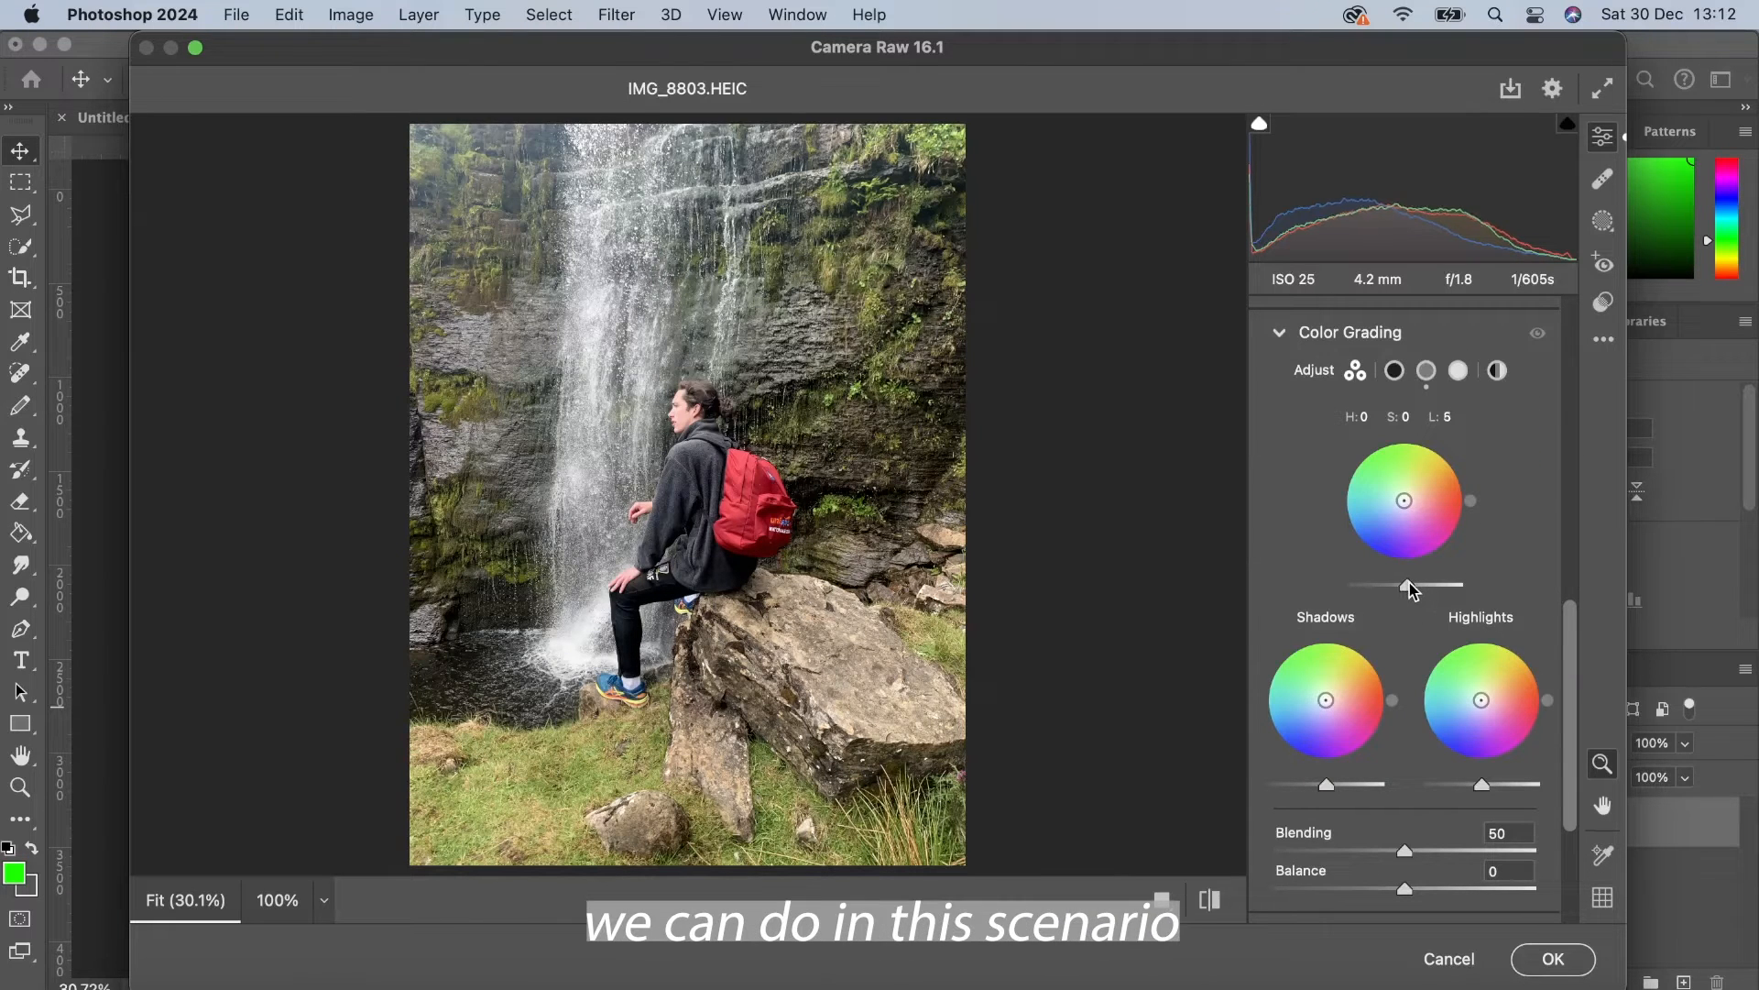
pyautogui.moveTo(1409, 582)
pyautogui.mouseDown()
pyautogui.moveTo(1444, 589)
pyautogui.moveTo(1288, 587)
pyautogui.moveTo(1407, 591)
pyautogui.mouseUp()
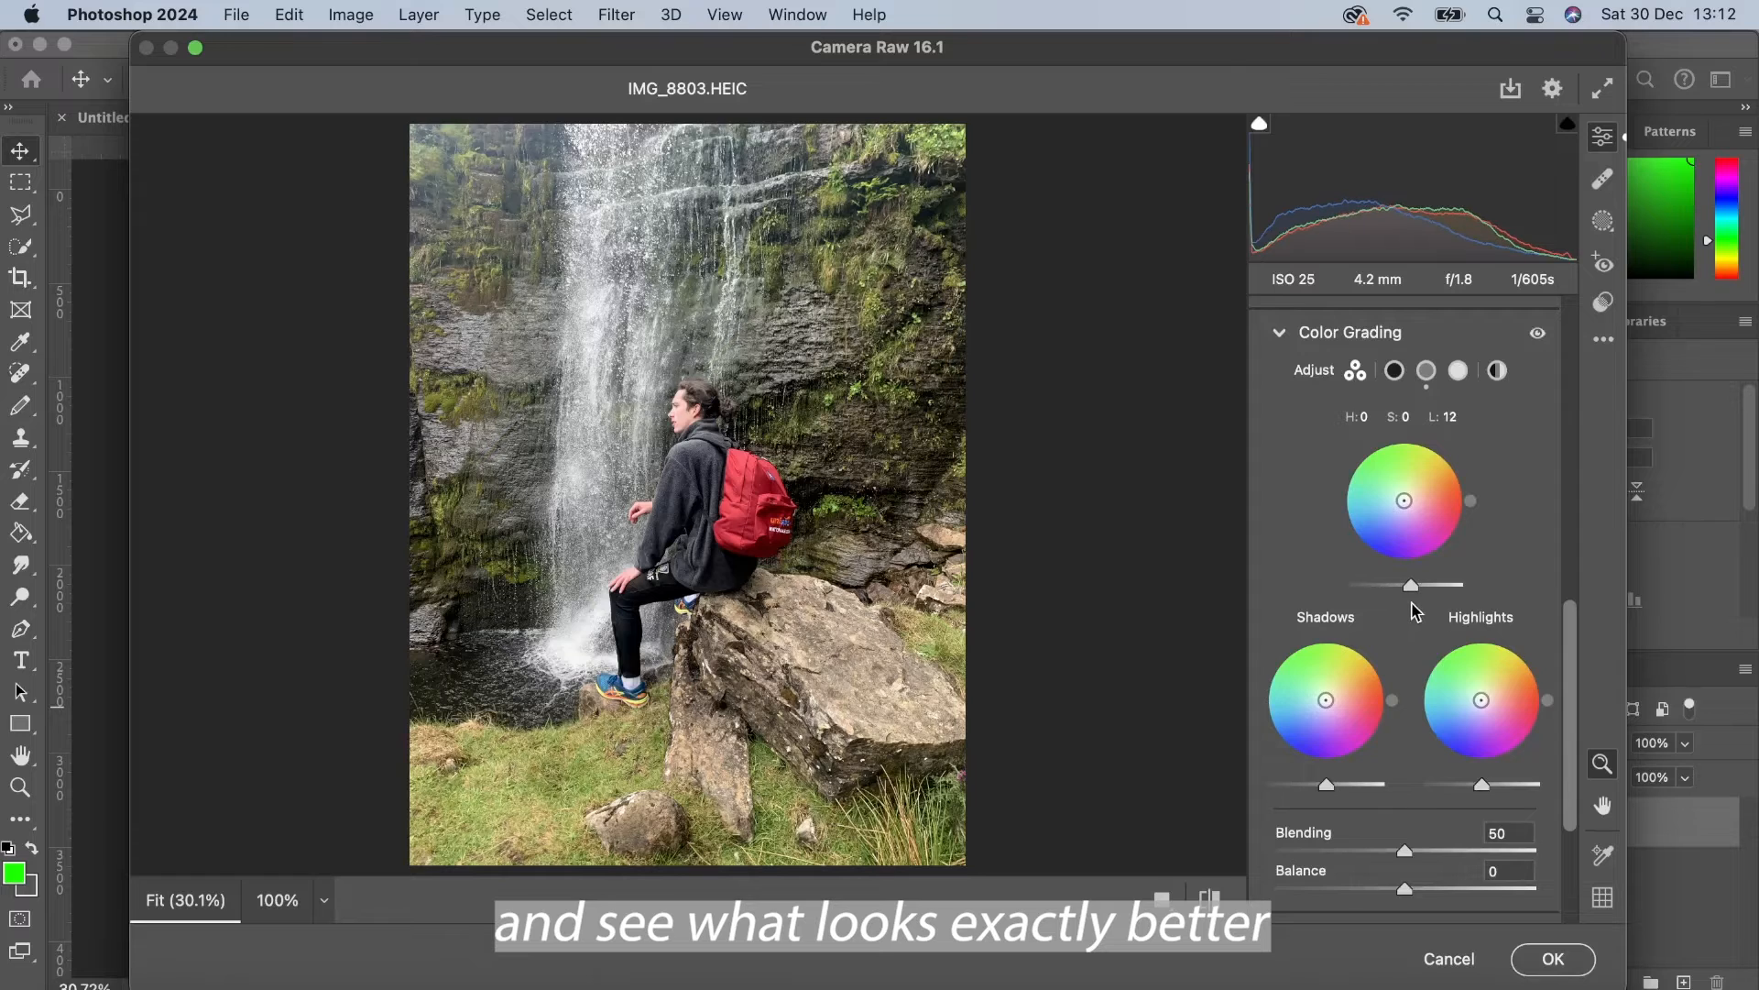
pyautogui.scroll(-3, 1411, 828)
pyautogui.moveTo(1408, 759)
pyautogui.mouseDown()
pyautogui.moveTo(1460, 758)
pyautogui.moveTo(1147, 801)
pyautogui.moveTo(1466, 800)
pyautogui.moveTo(1437, 758)
pyautogui.mouseUp()
pyautogui.scroll(-2, 1443, 772)
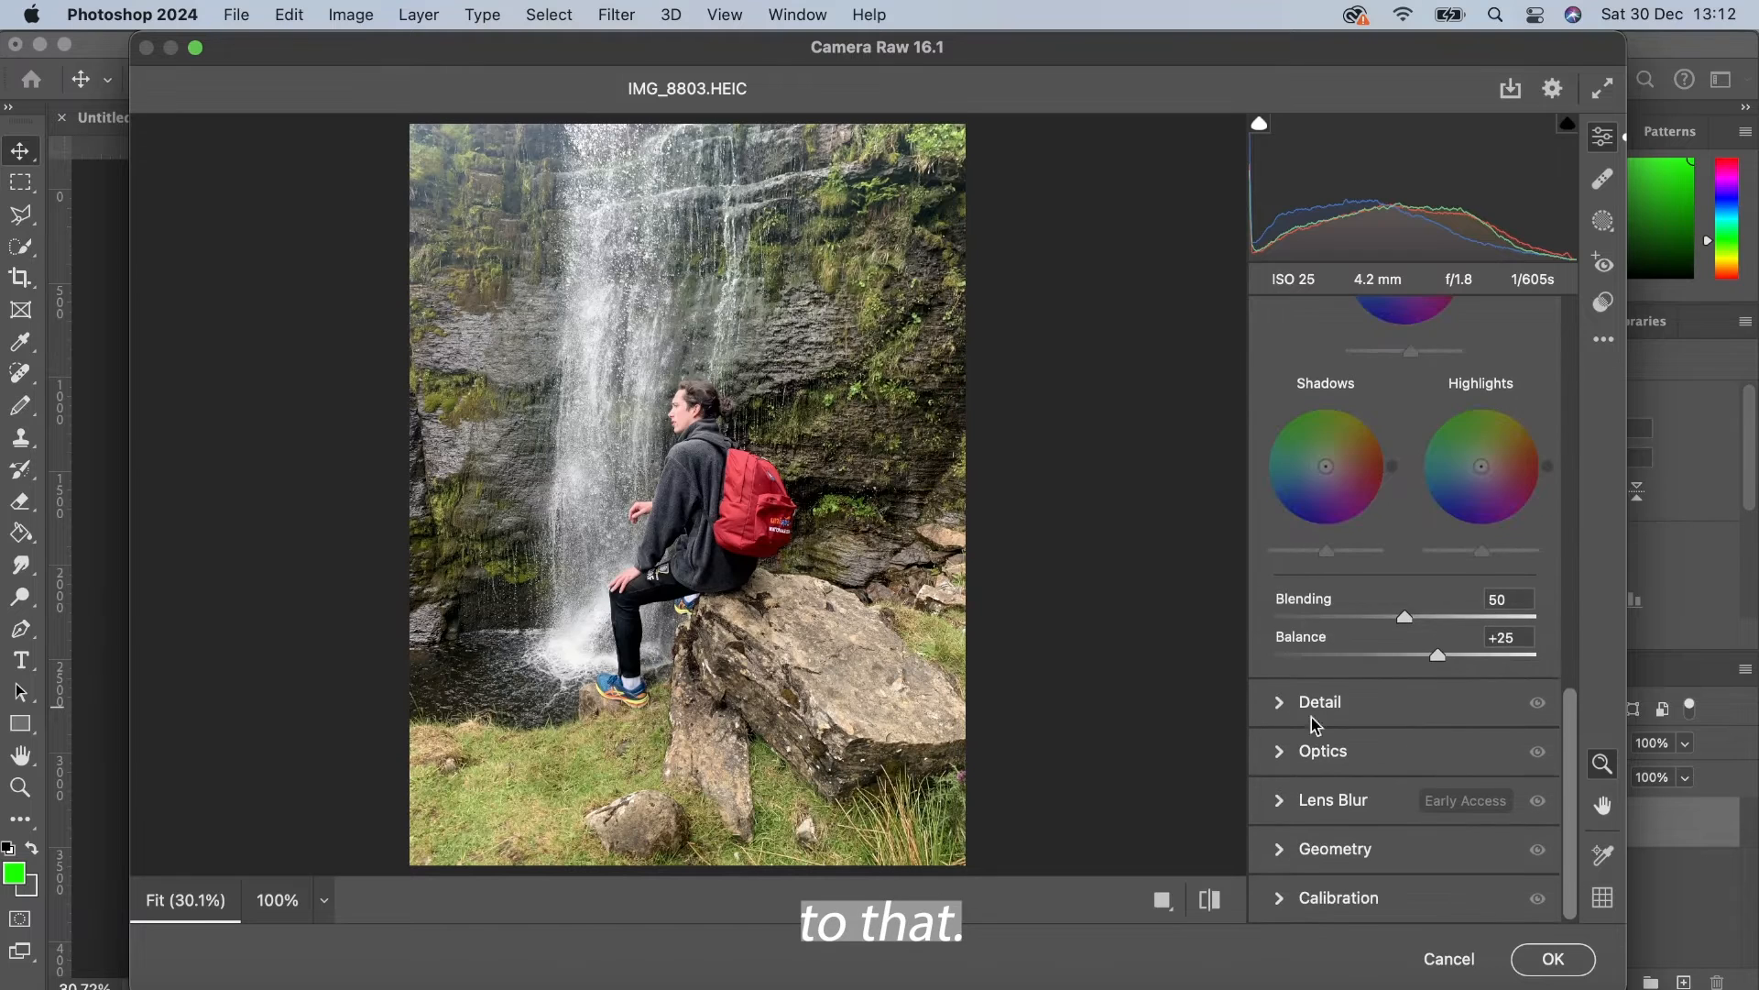
# Step: Expand Detail and set sharpening to 72 and noise reduction to 23
pyautogui.click(1276, 717)
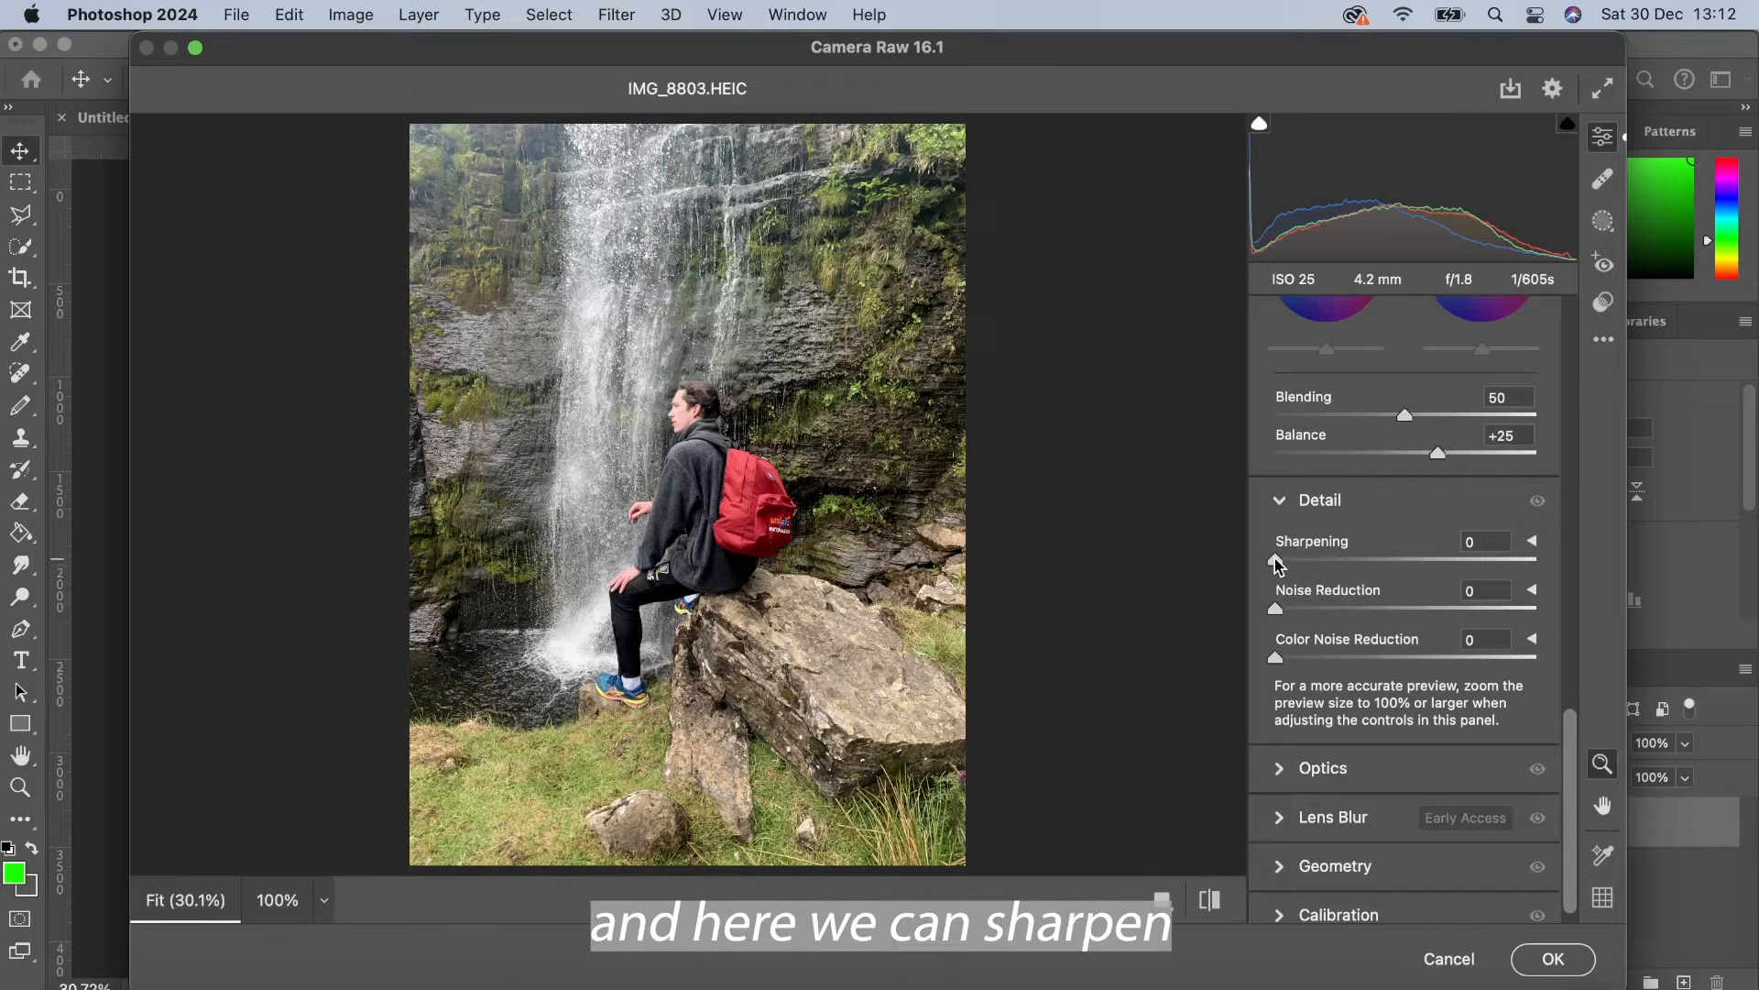
pyautogui.moveTo(1275, 559); pyautogui.dragTo(1416, 566)
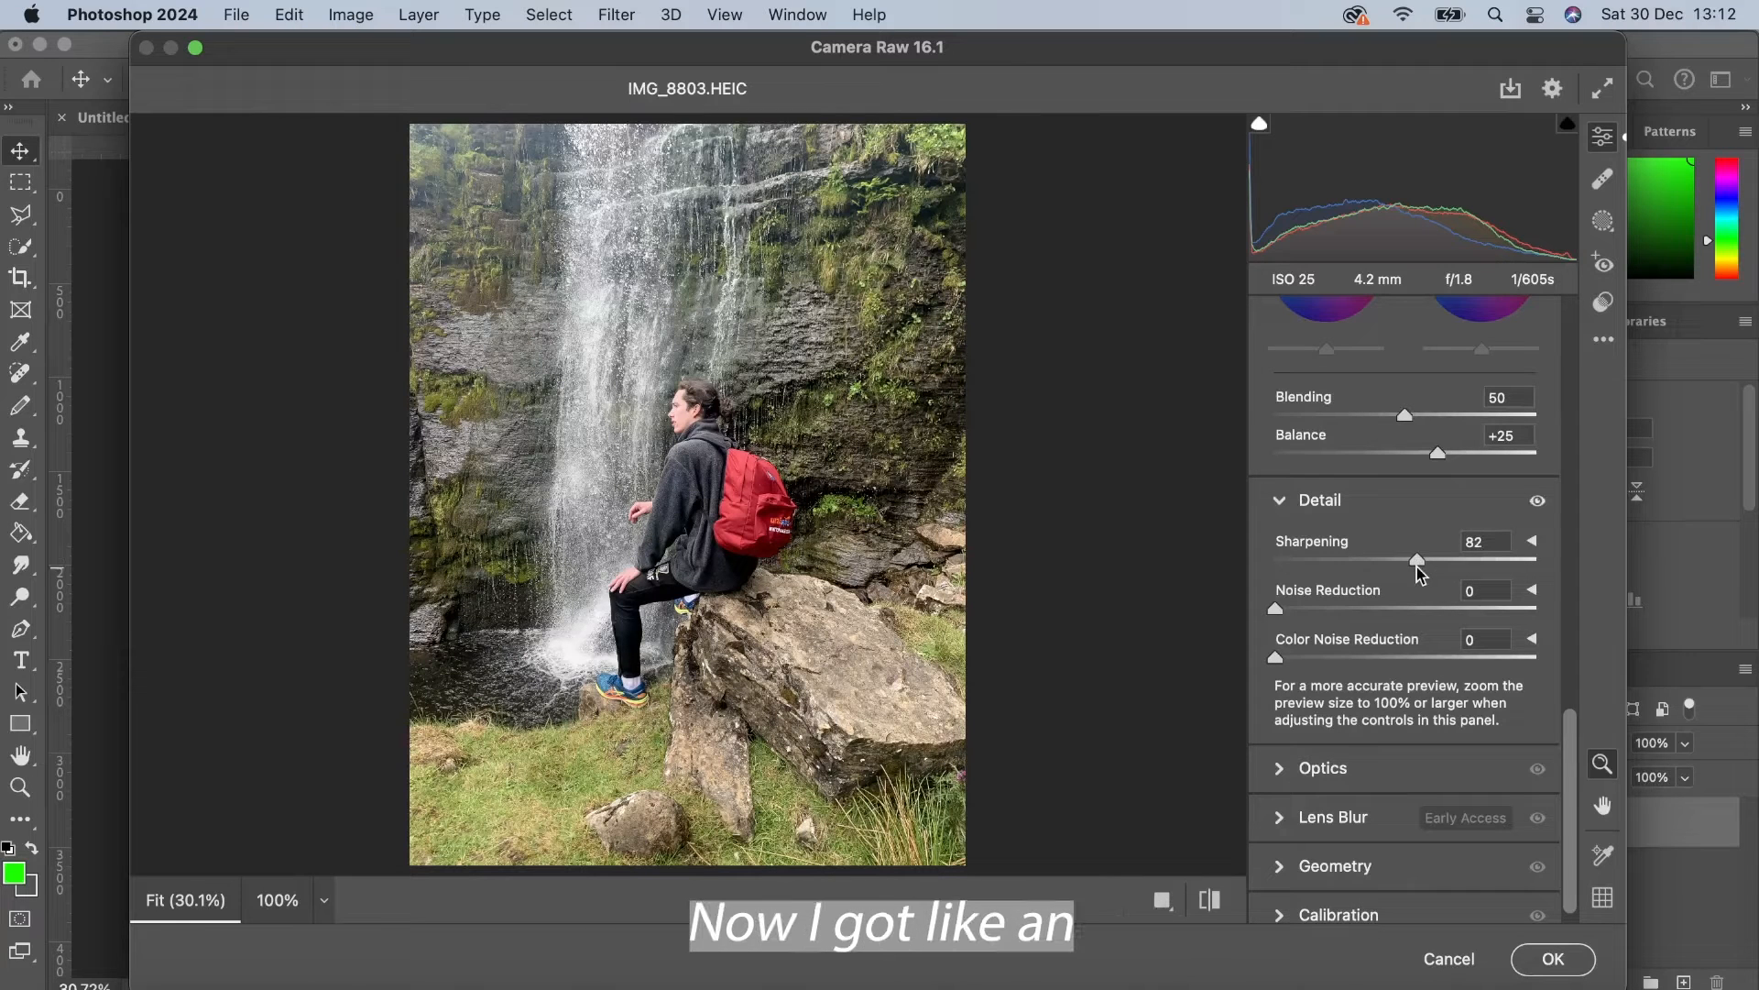
pyautogui.moveTo(1276, 609); pyautogui.dragTo(1386, 612)
pyautogui.moveTo(1276, 657)
pyautogui.mouseDown()
pyautogui.moveTo(1538, 660)
pyautogui.moveTo(1263, 657)
pyautogui.mouseUp()
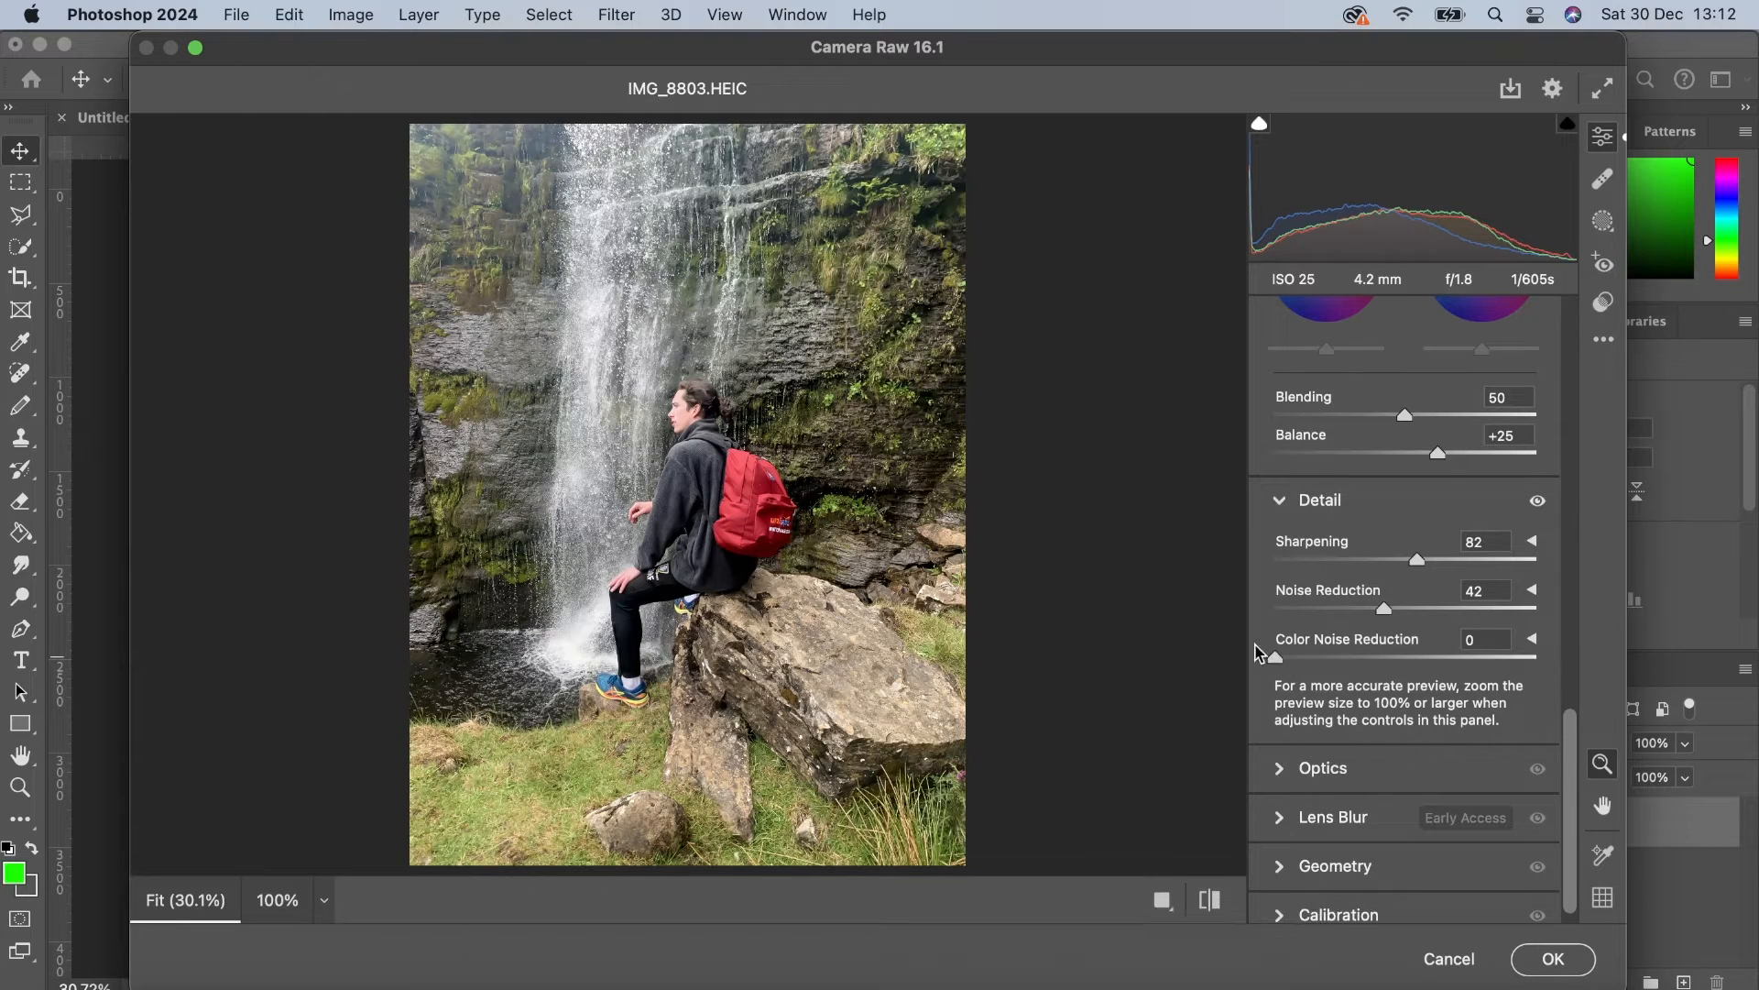
pyautogui.moveTo(1417, 564); pyautogui.dragTo(1335, 608)
# Step: Open the Geometry section to view its Upright options
pyautogui.scroll(-1, 1381, 724)
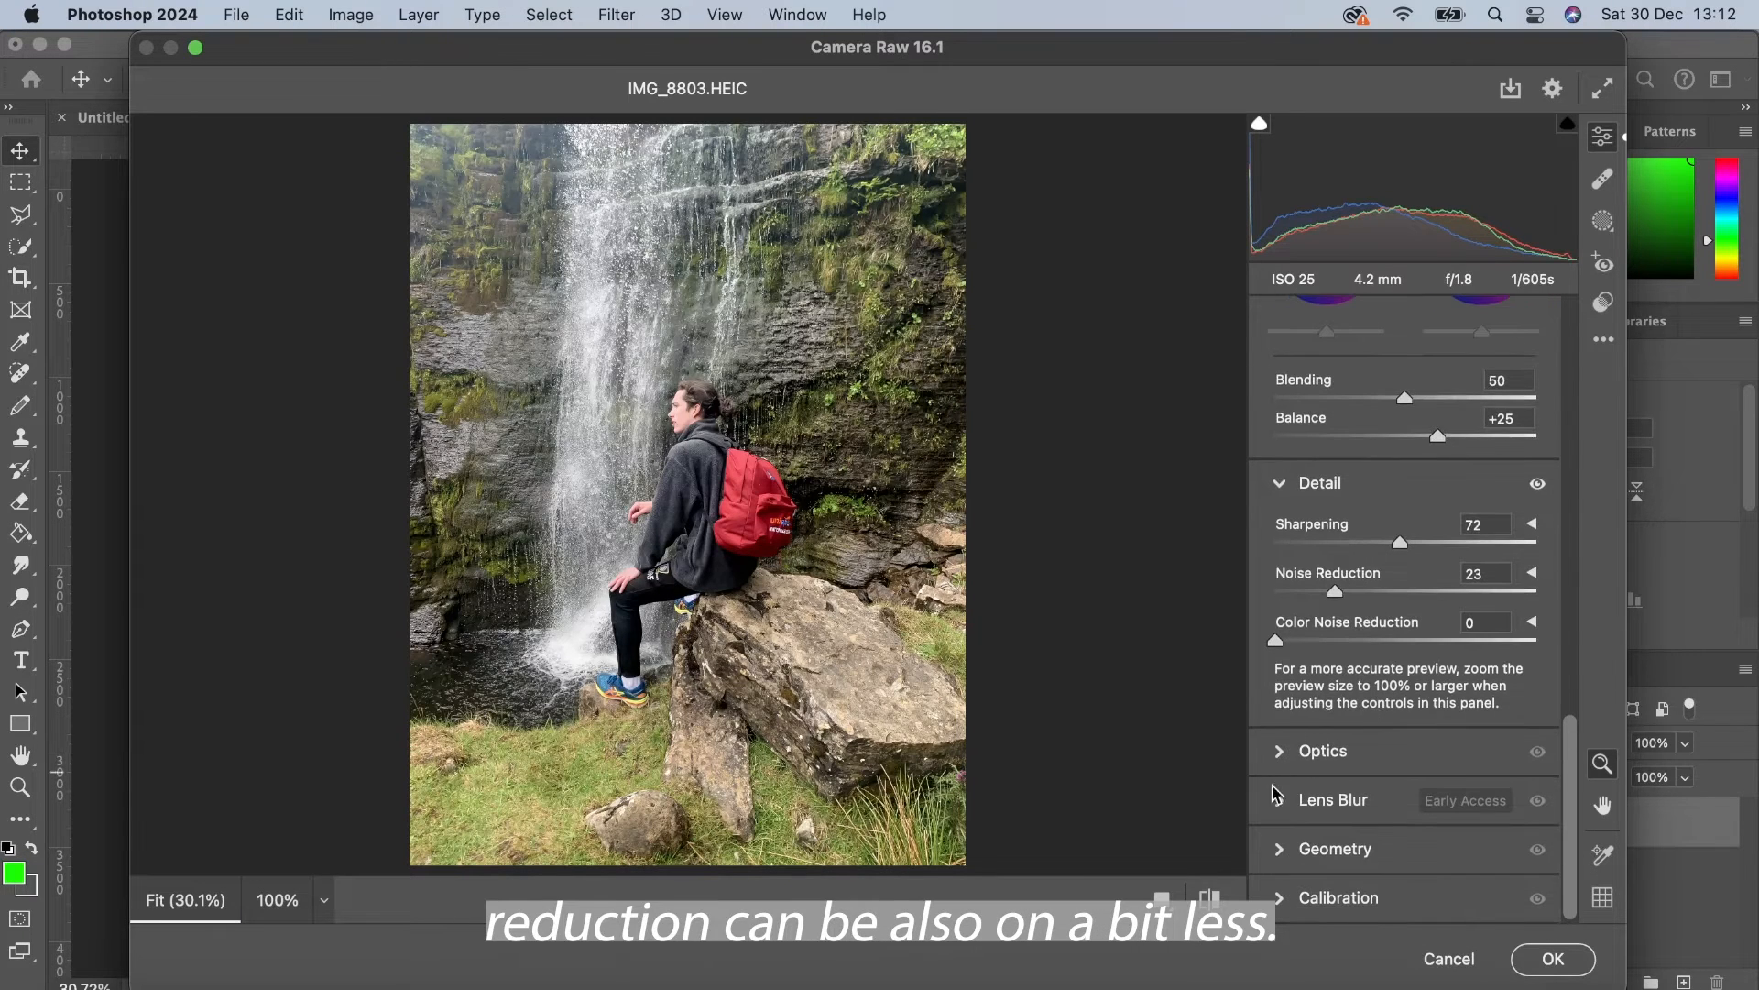
pyautogui.click(1292, 851)
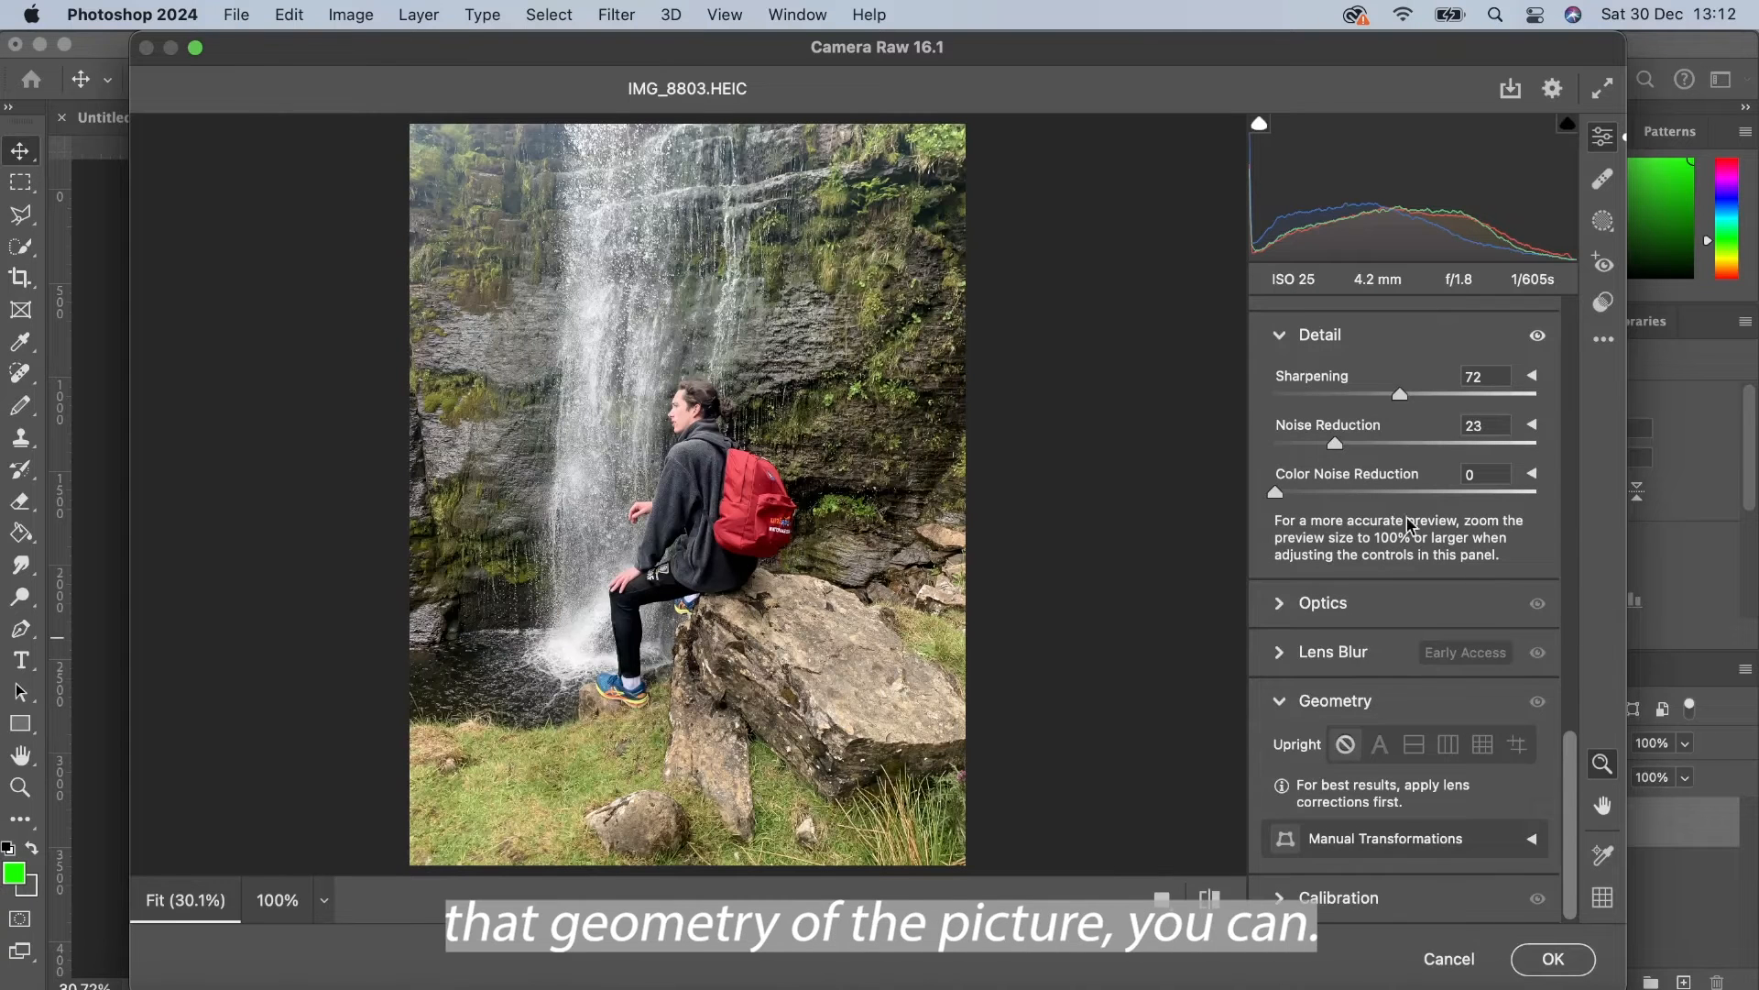
pyautogui.scroll(10, 1416, 512)
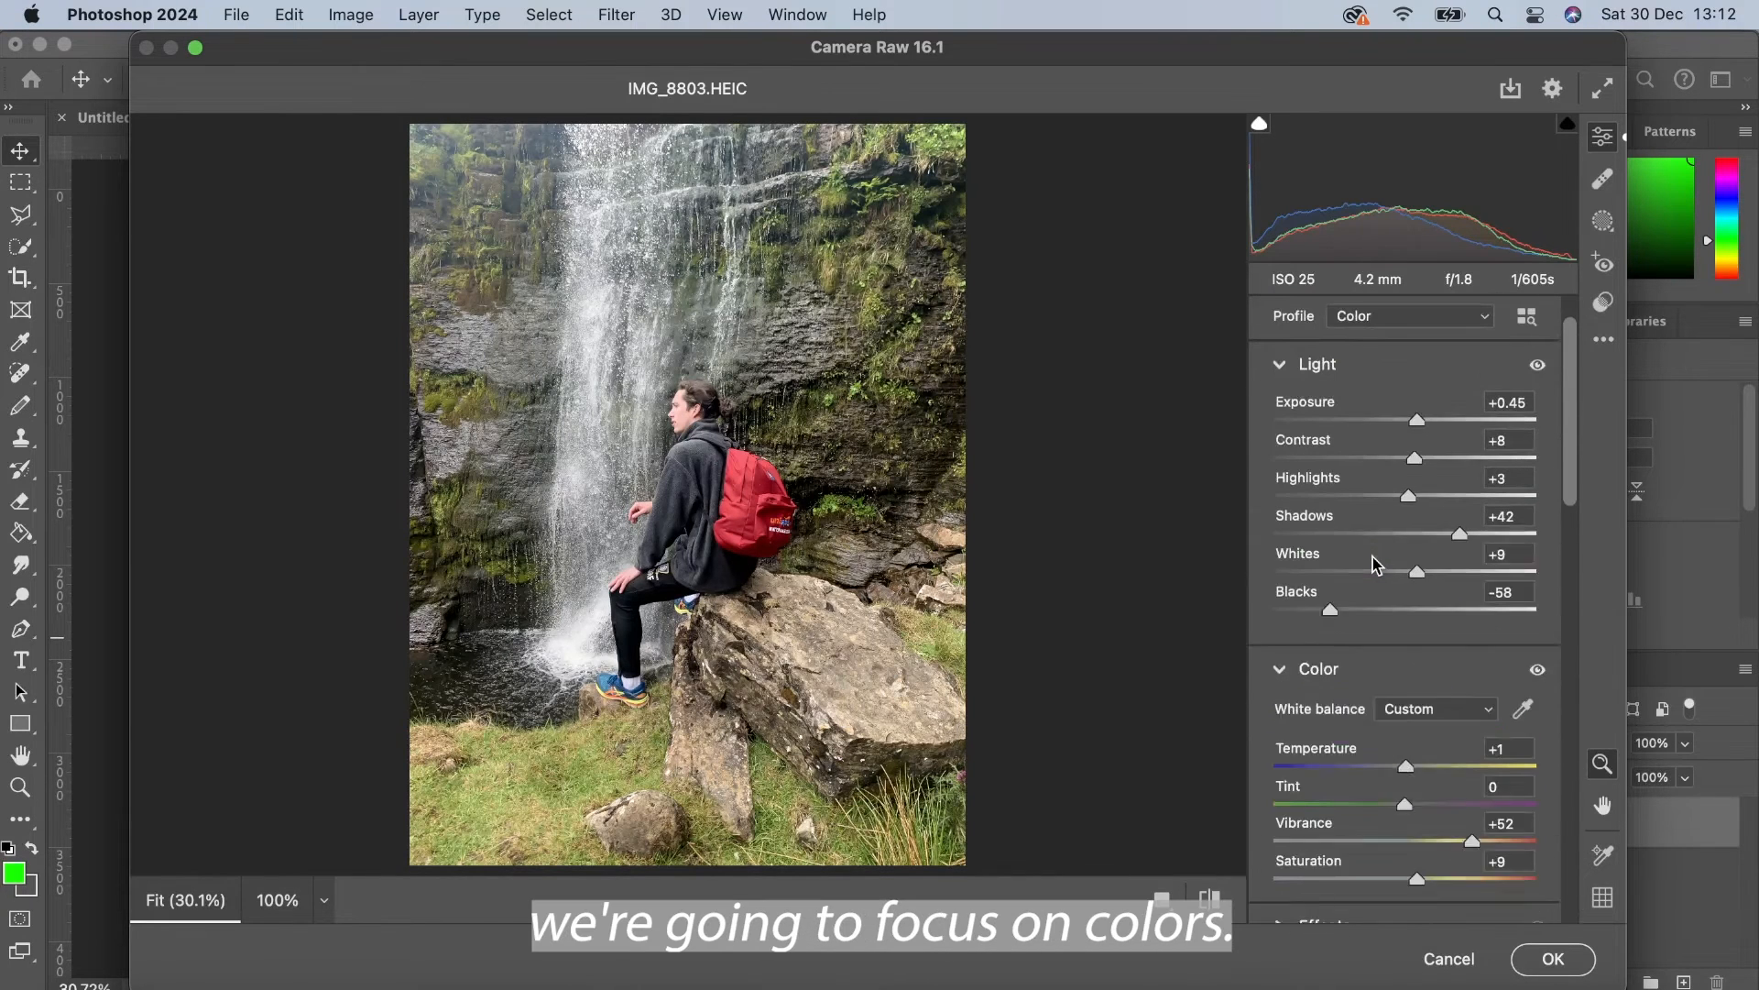
# Step: Set vibrance to +77, saturation to +19, blacks to -36 and contrast to +21
pyautogui.moveTo(1426, 895); pyautogui.dragTo(1506, 860)
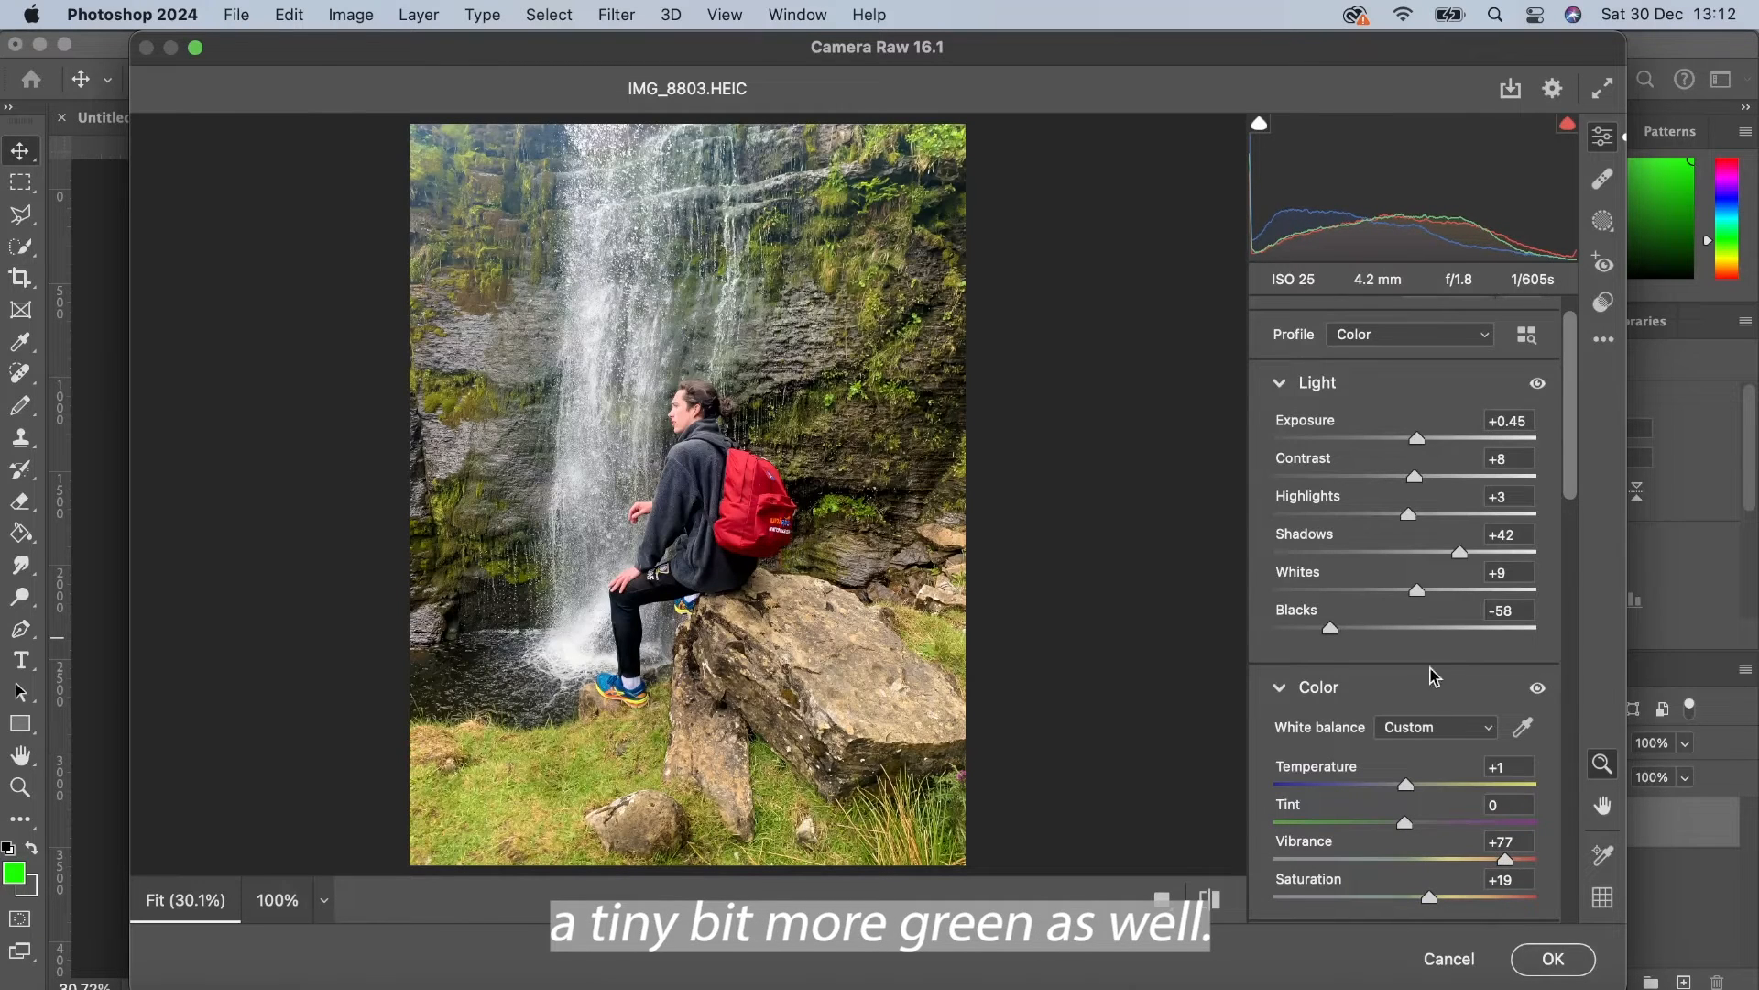
pyautogui.moveTo(1330, 629)
pyautogui.mouseDown()
pyautogui.moveTo(1408, 630)
pyautogui.moveTo(1362, 631)
pyautogui.mouseUp()
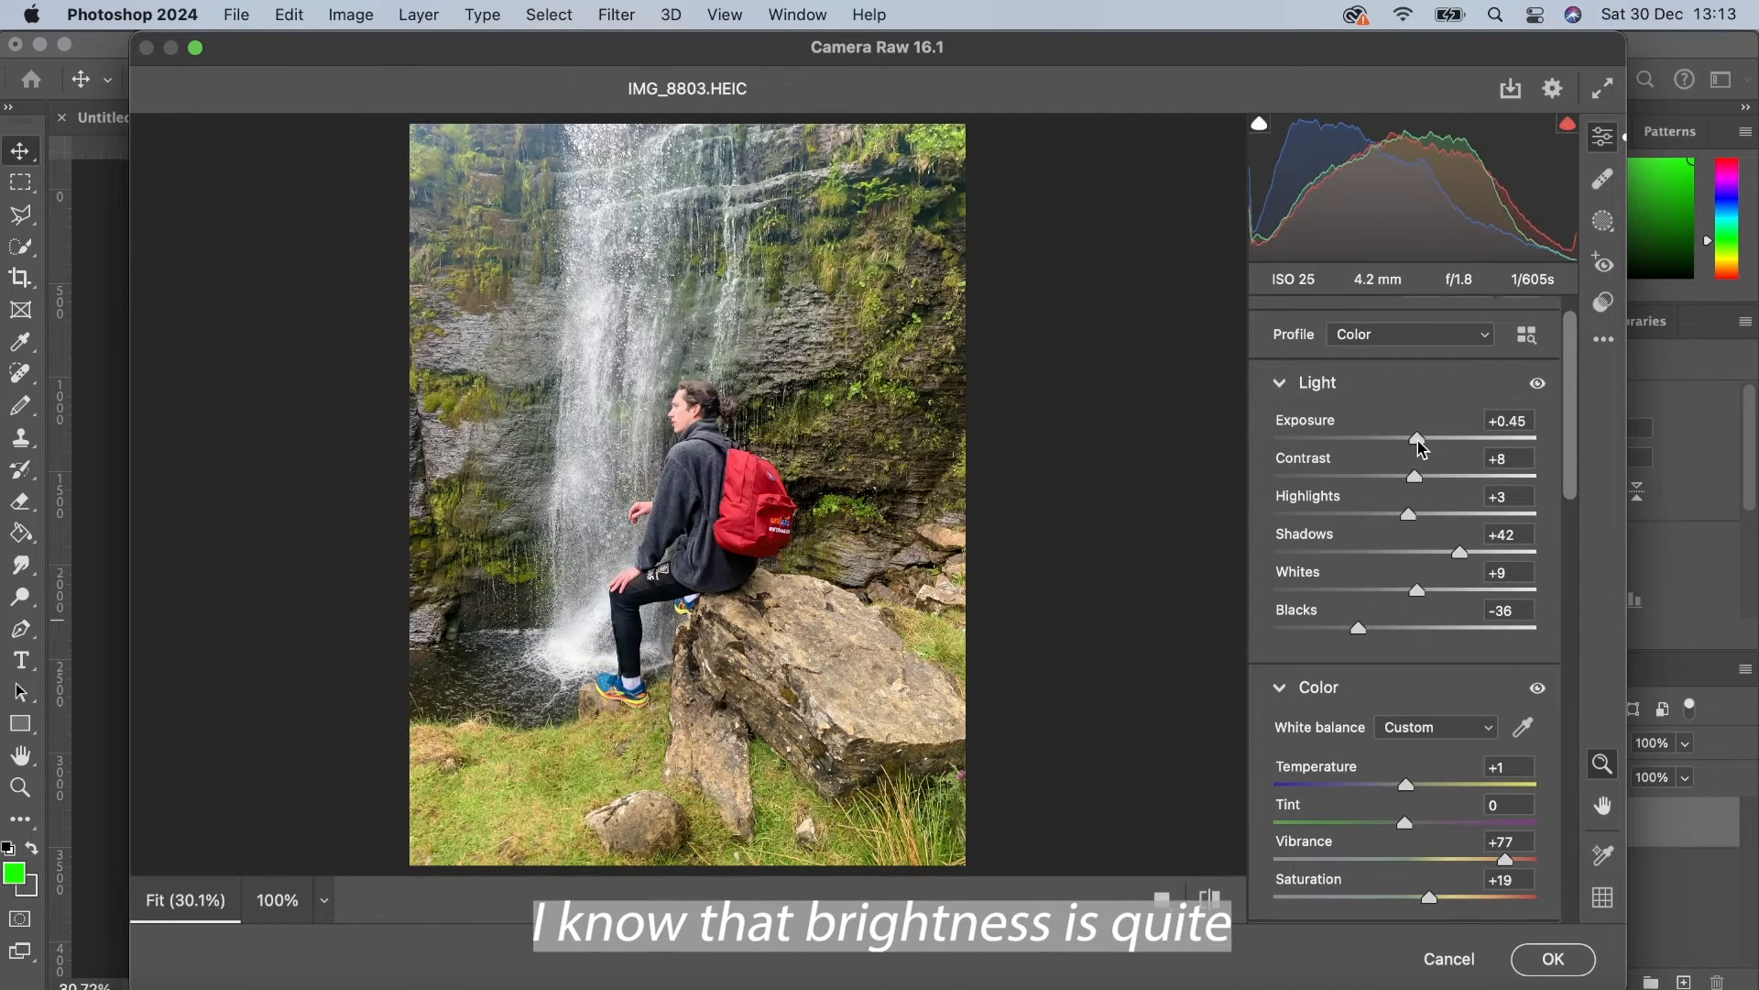
pyautogui.moveTo(1417, 473)
pyautogui.mouseDown()
pyautogui.moveTo(1363, 475)
pyautogui.moveTo(1462, 475)
pyautogui.moveTo(1435, 471)
pyautogui.mouseUp()
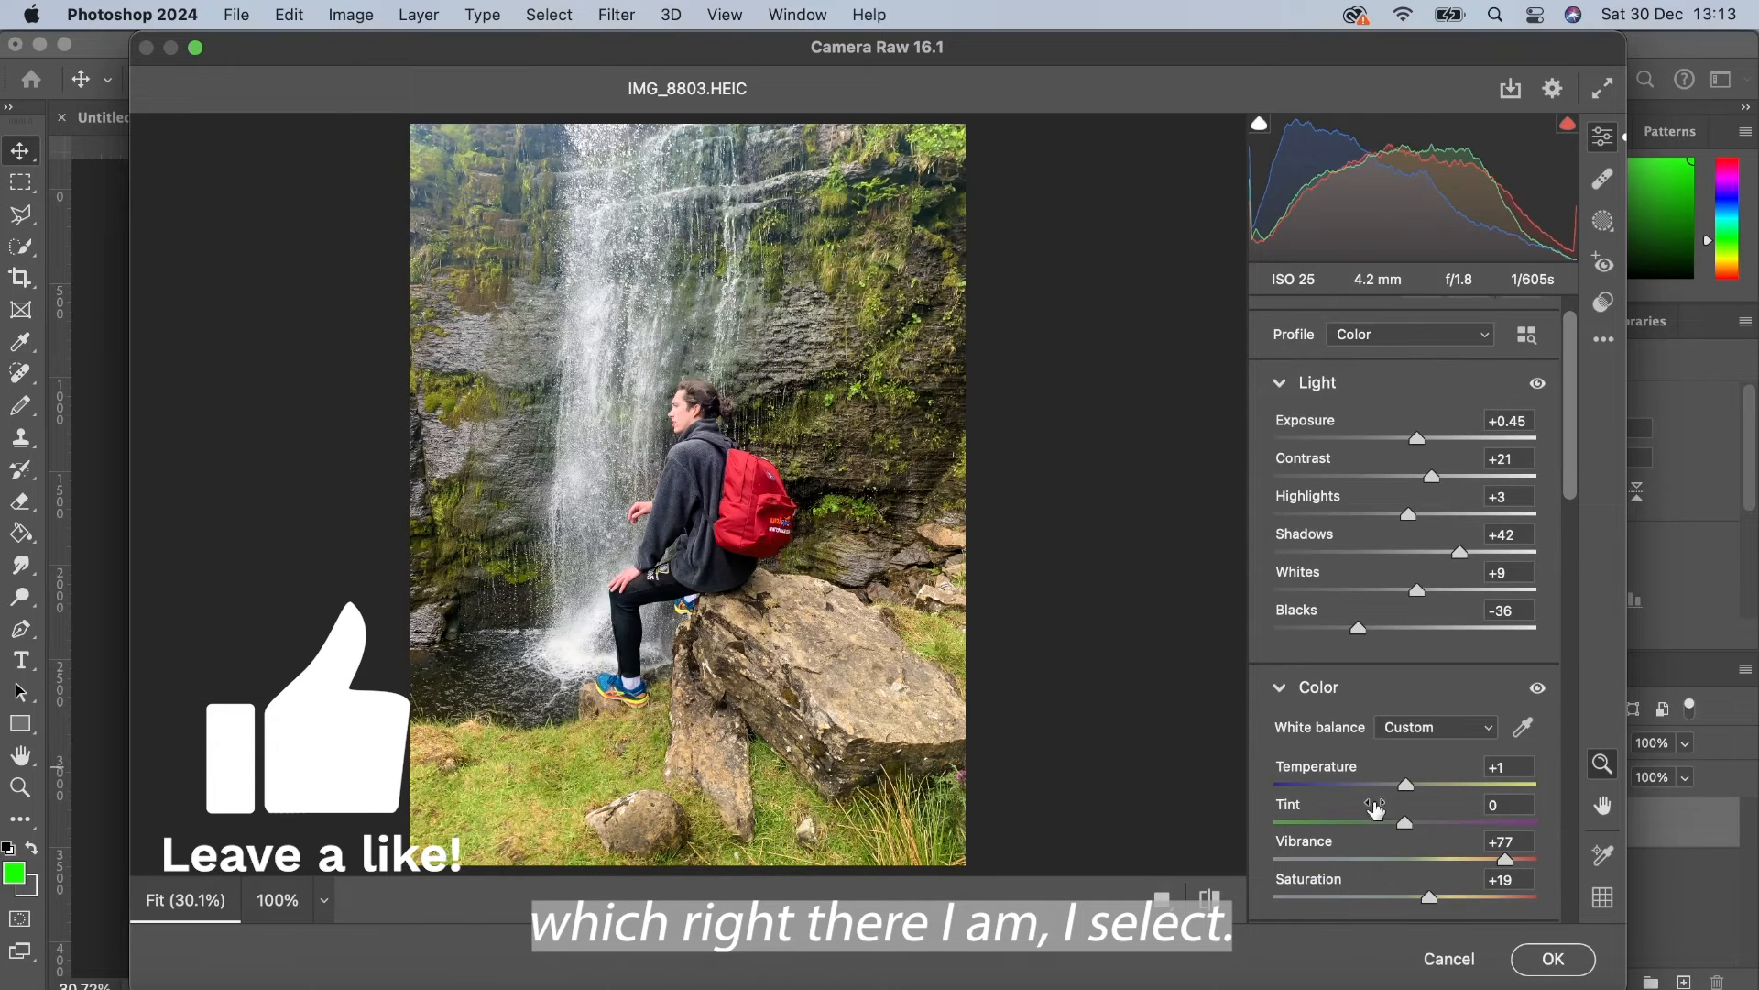
# Step: Apply the Camera Raw adjustments to the layer
pyautogui.click(1537, 962)
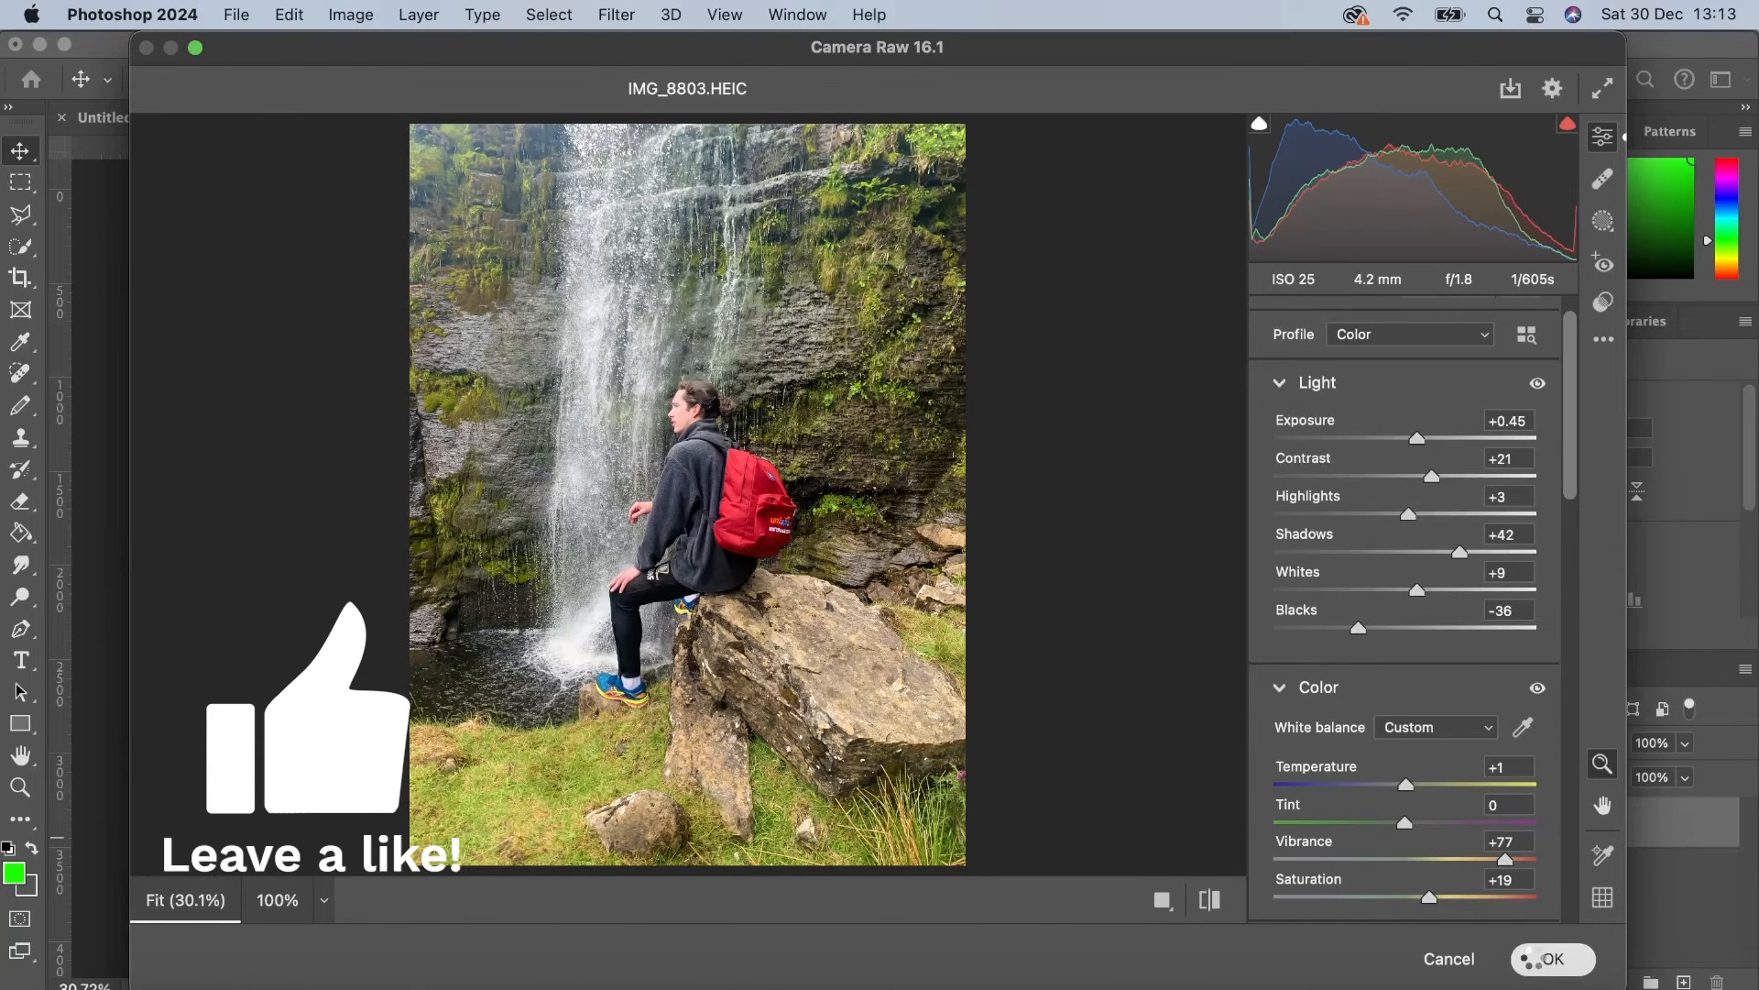
pyautogui.click(1174, 740)
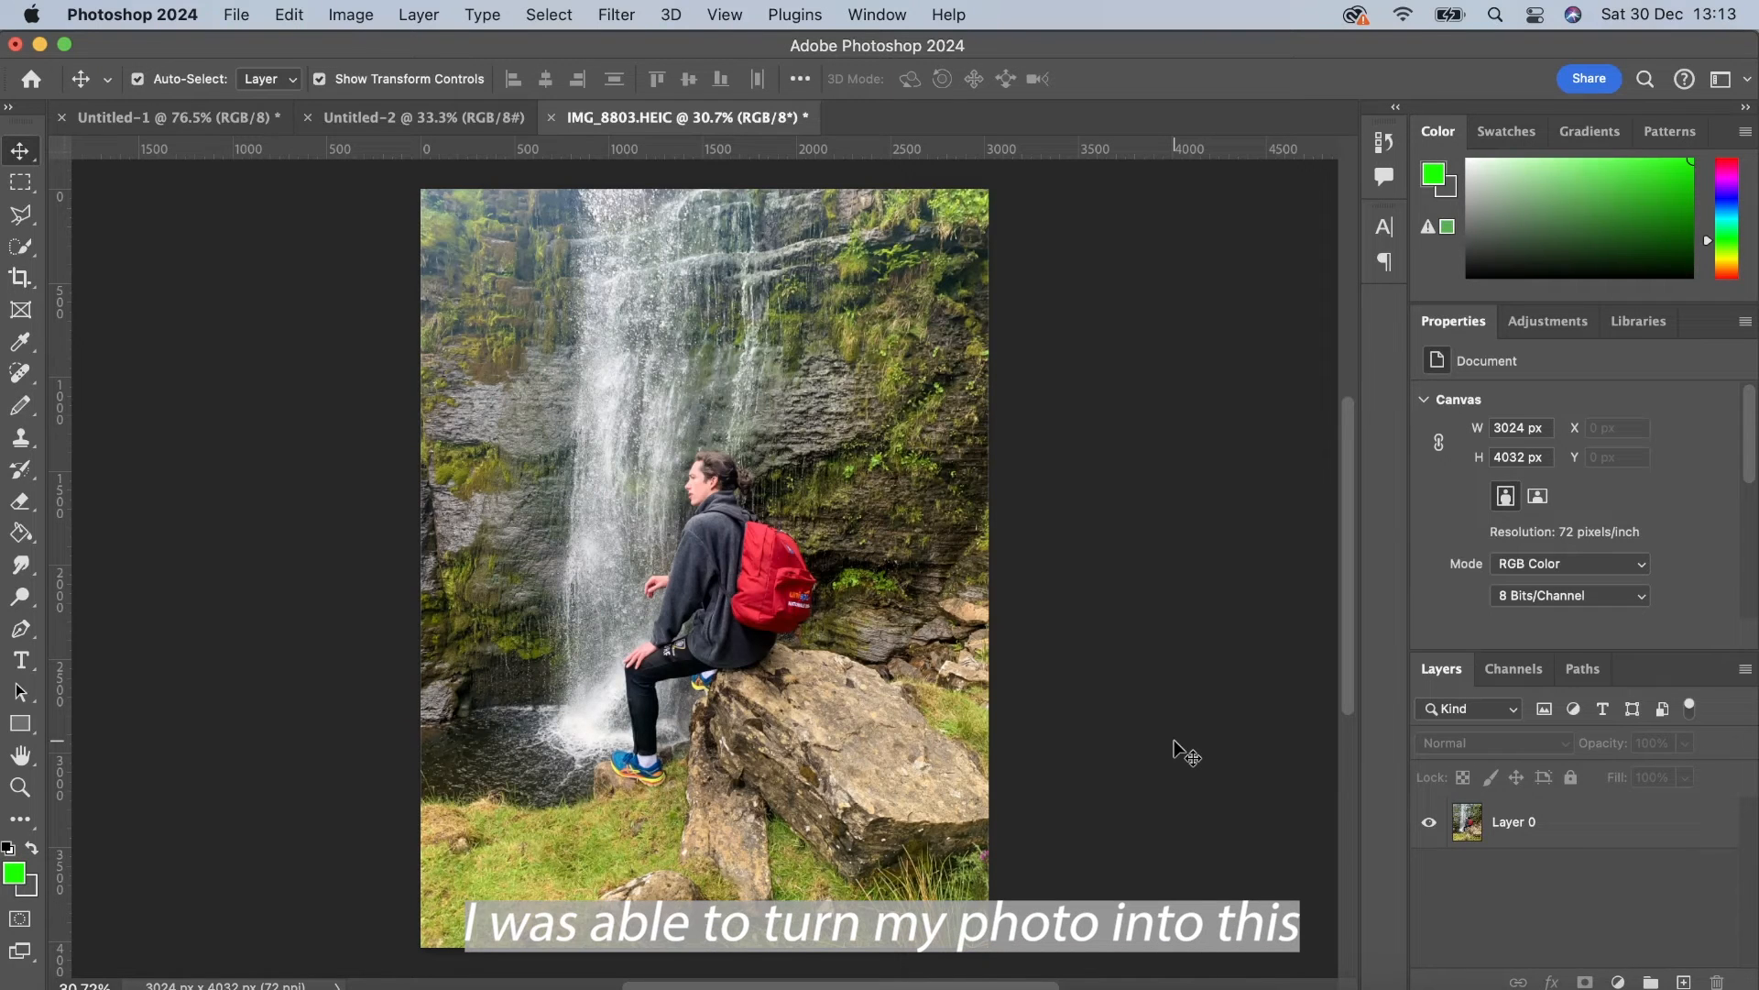
# Step: Undo and redo the Camera Raw Filter to compare the photo before and after
pyautogui.press('super+z')
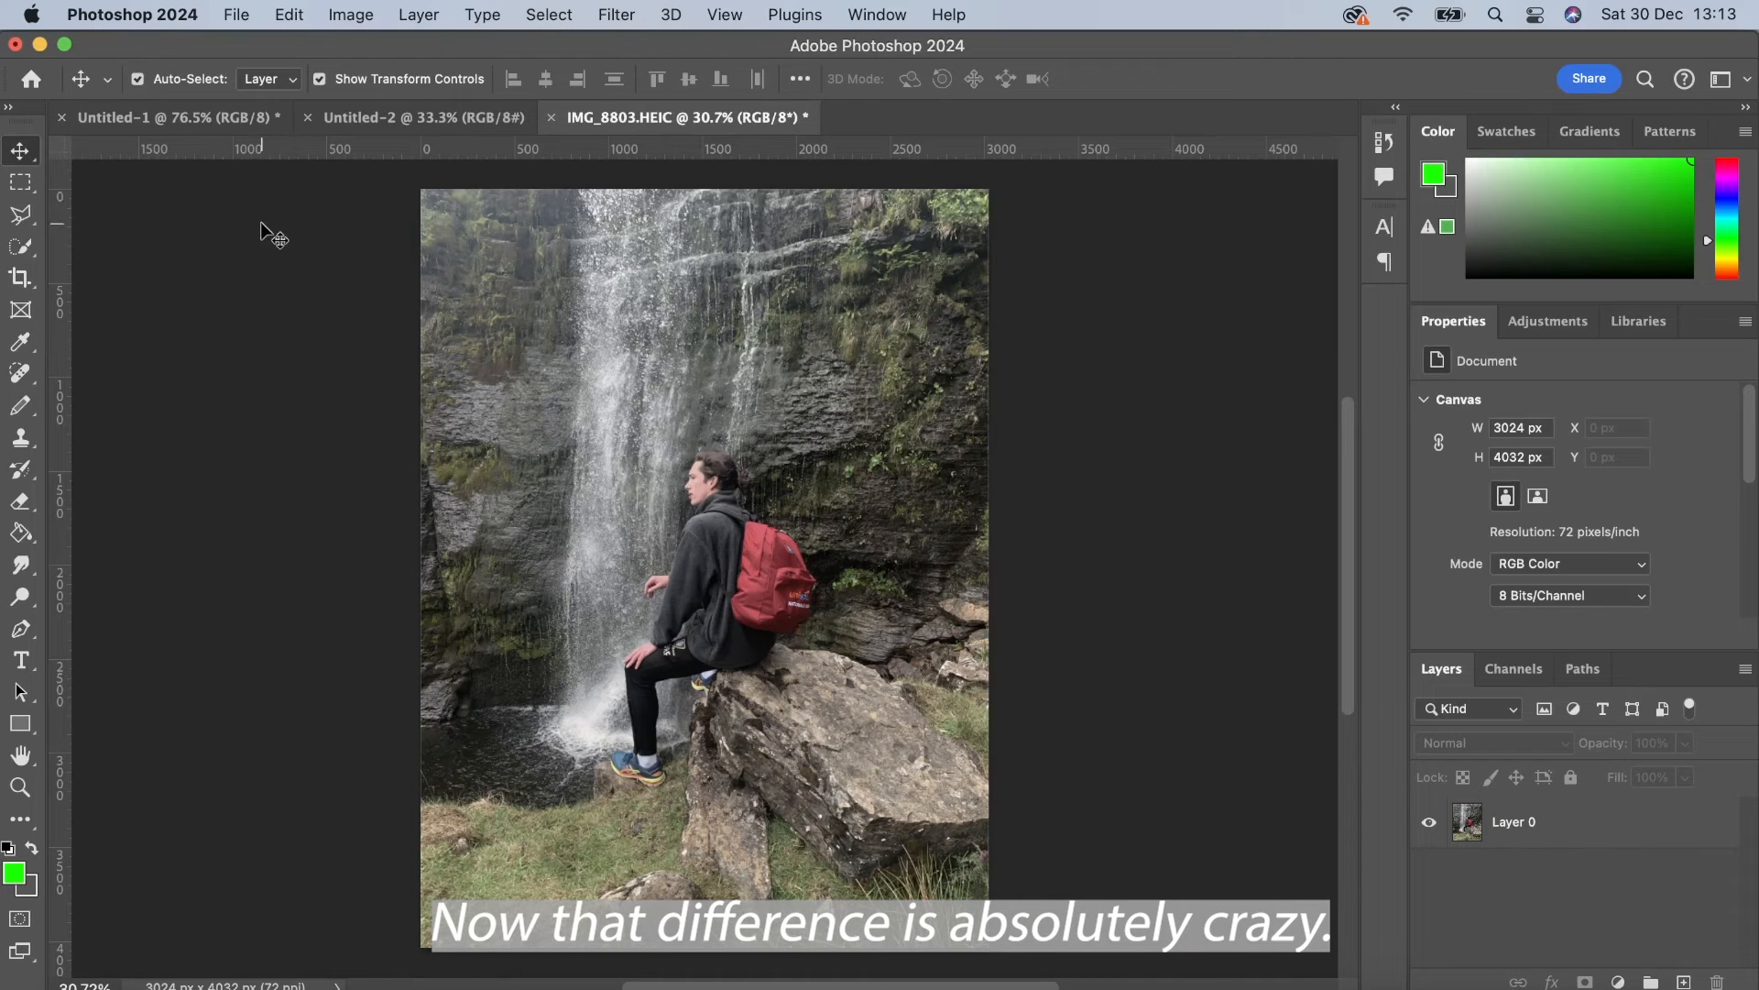
pyautogui.click(286, 13)
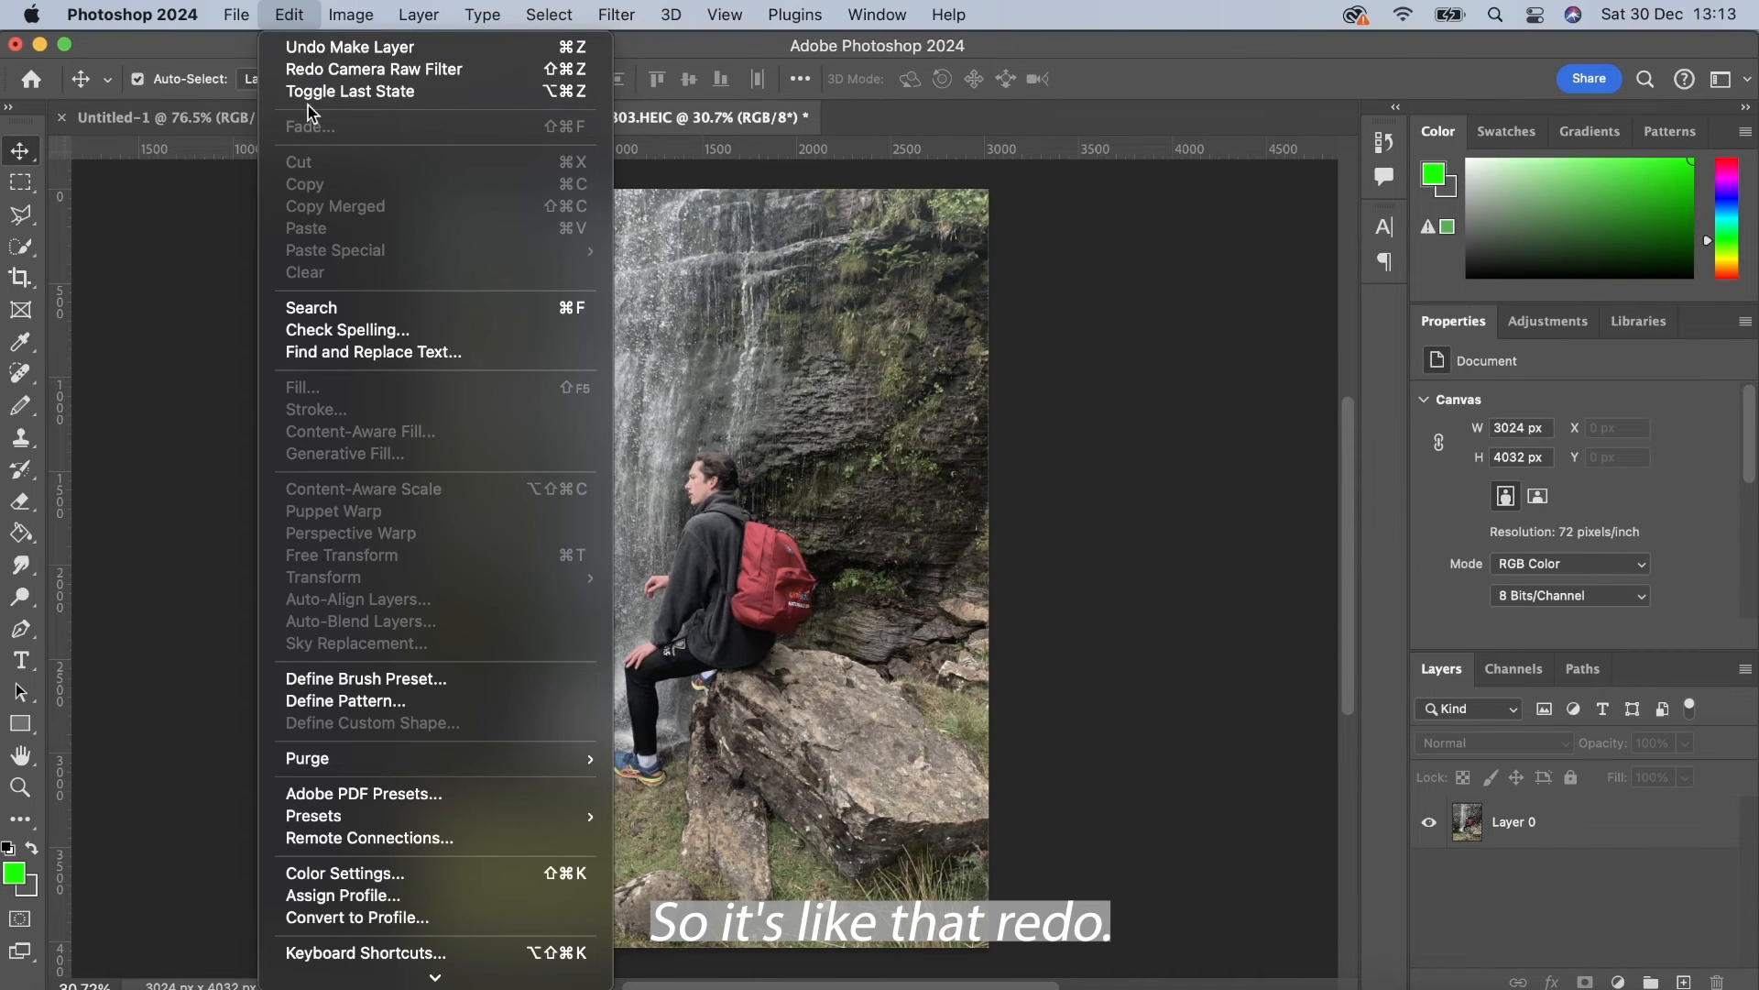
pyautogui.click(312, 70)
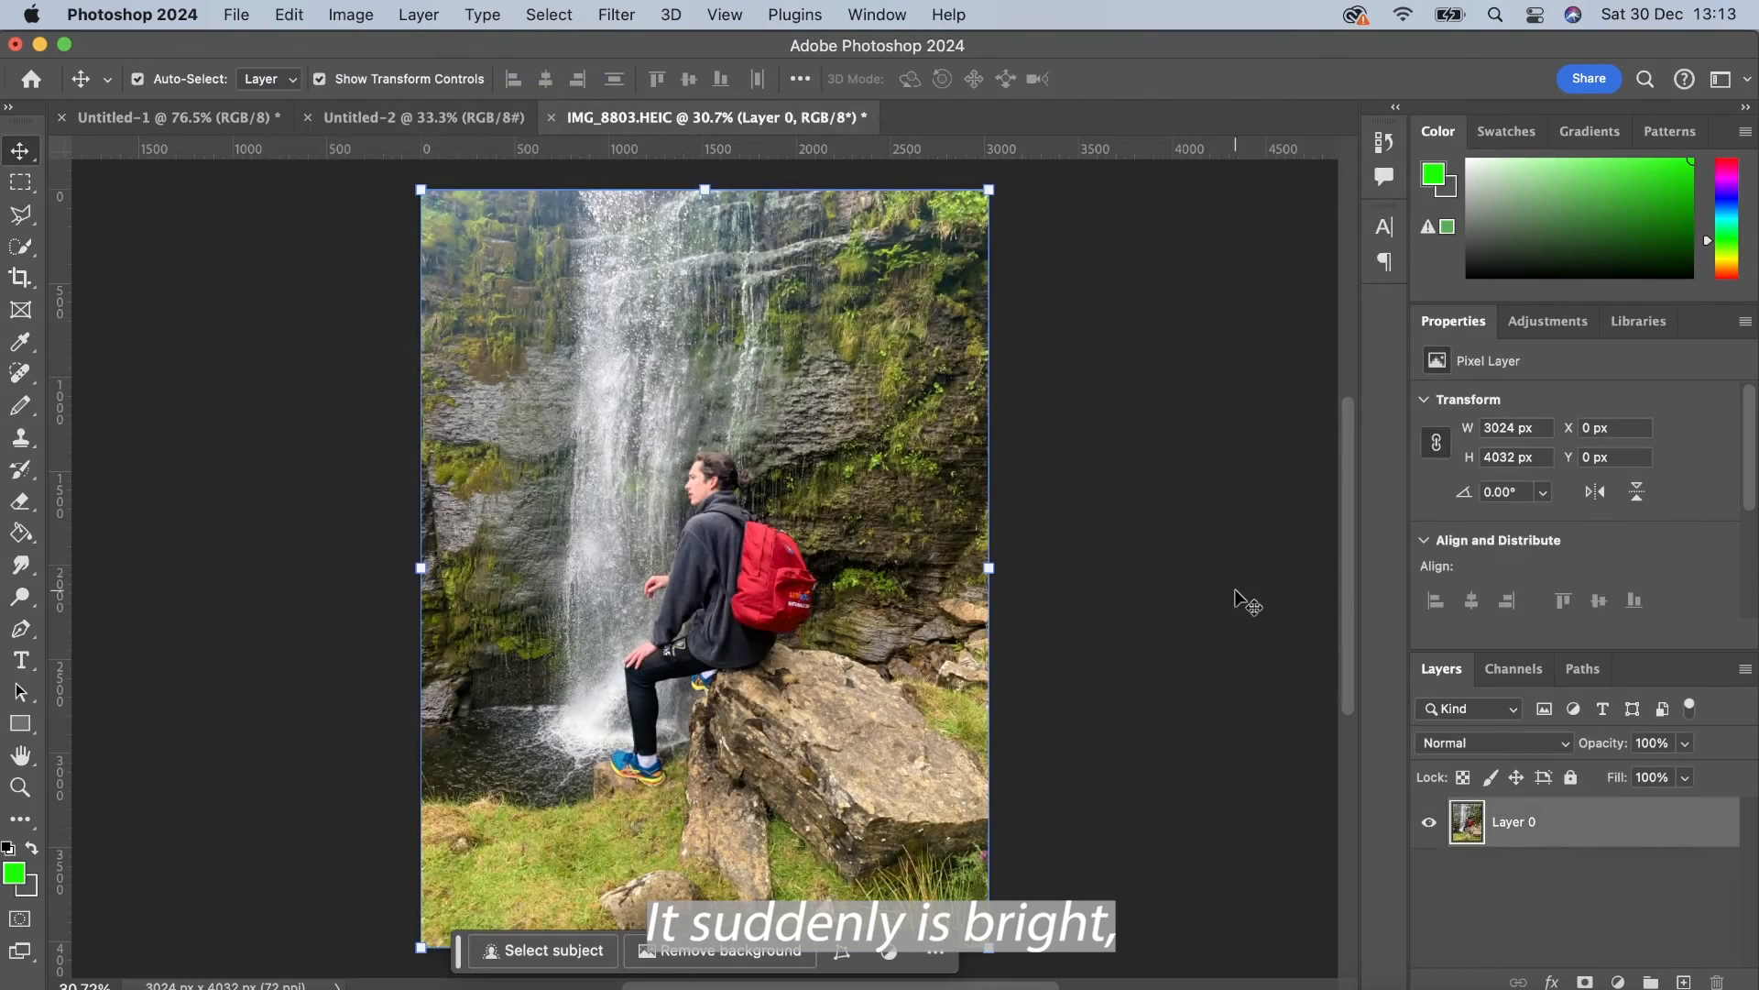
pyautogui.click(1237, 601)
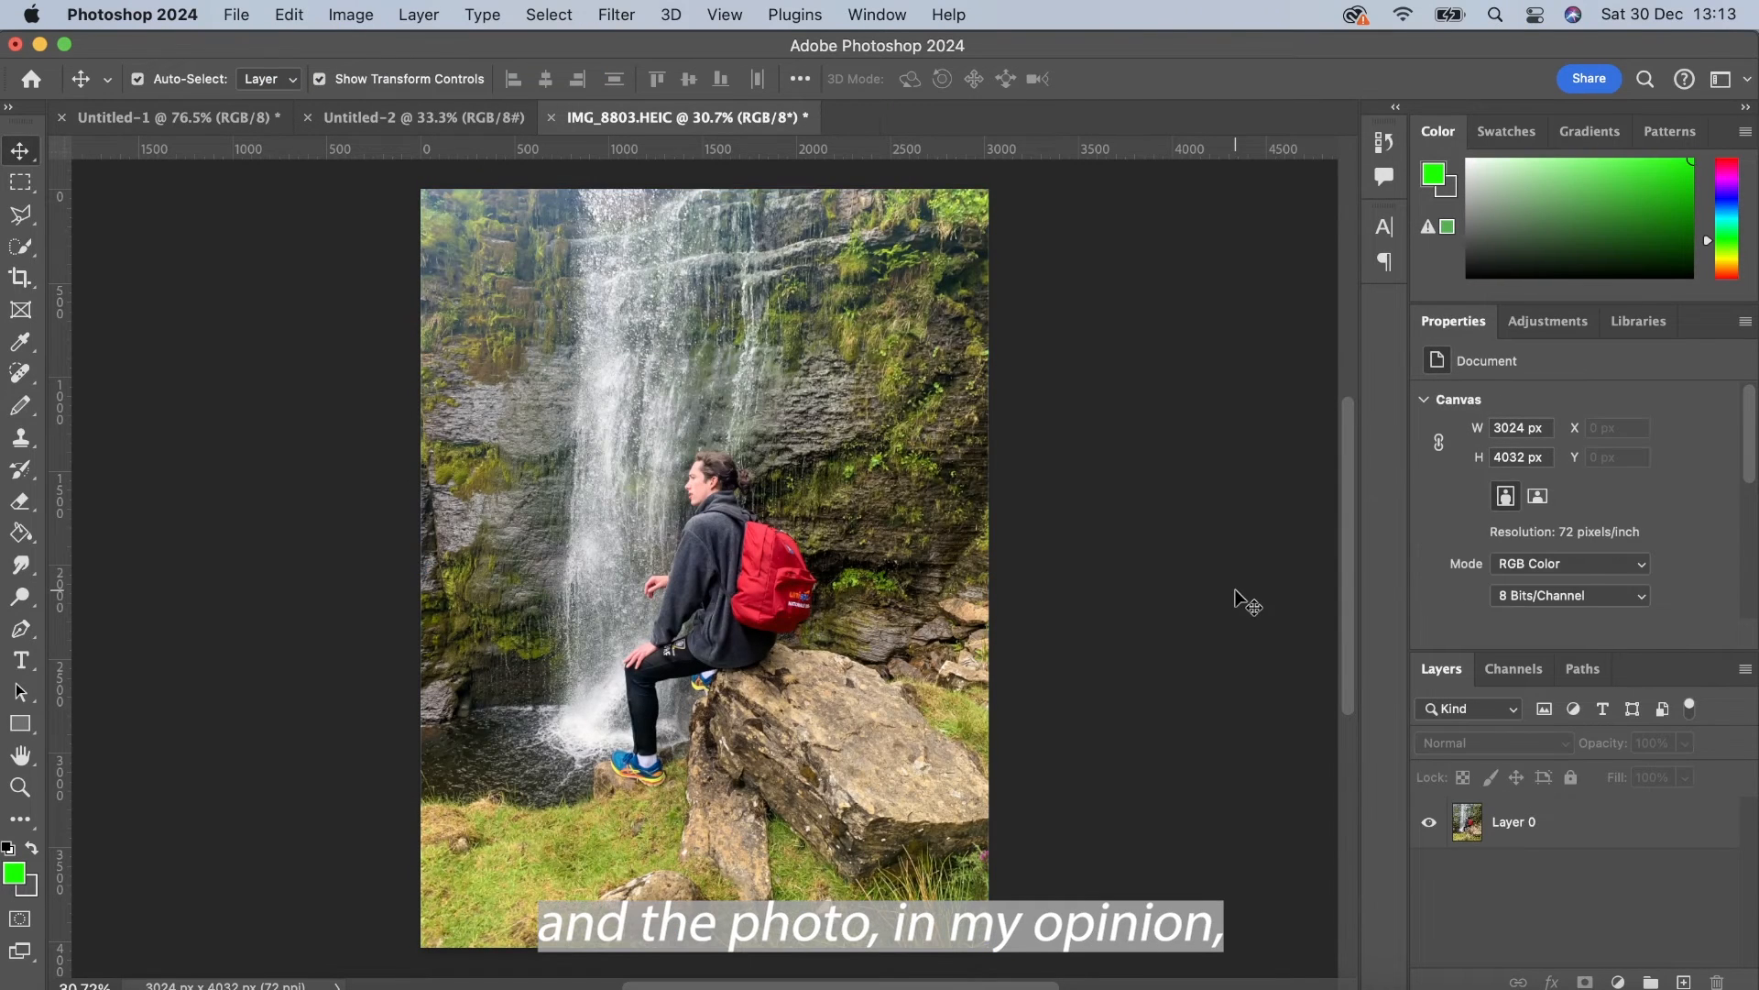